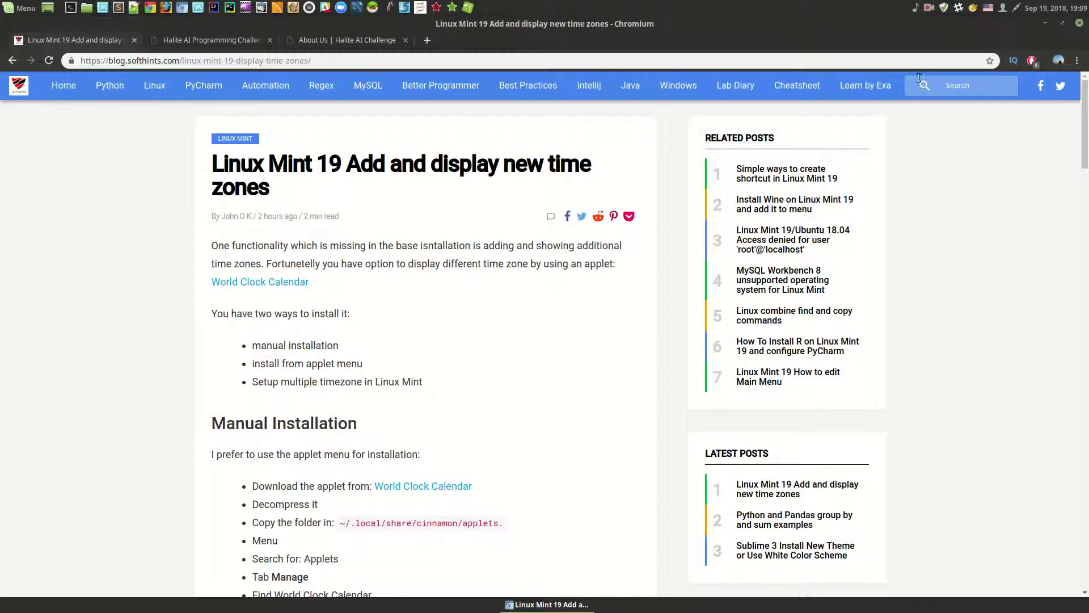
Glance at the panel calendar popup, then switch to the Halite AI Programming Challenge page
click(1047, 9)
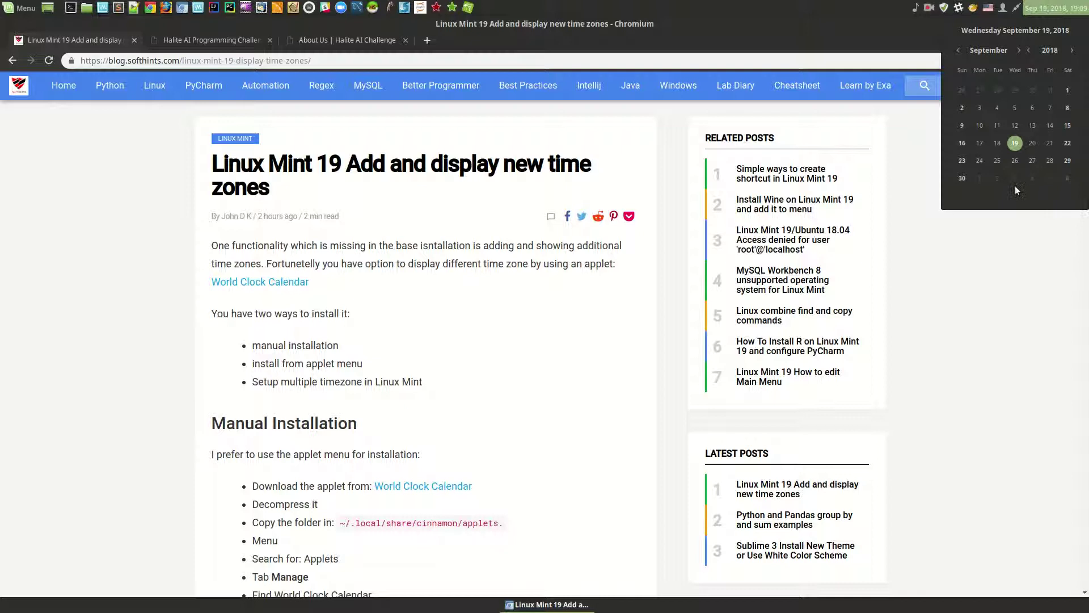
click(519, 170)
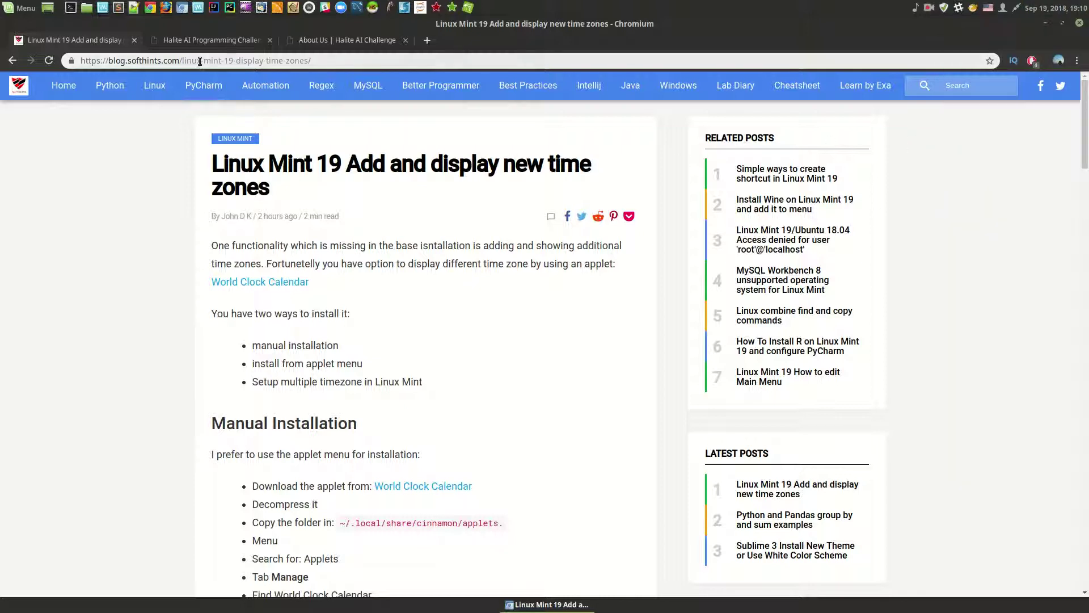
click(204, 43)
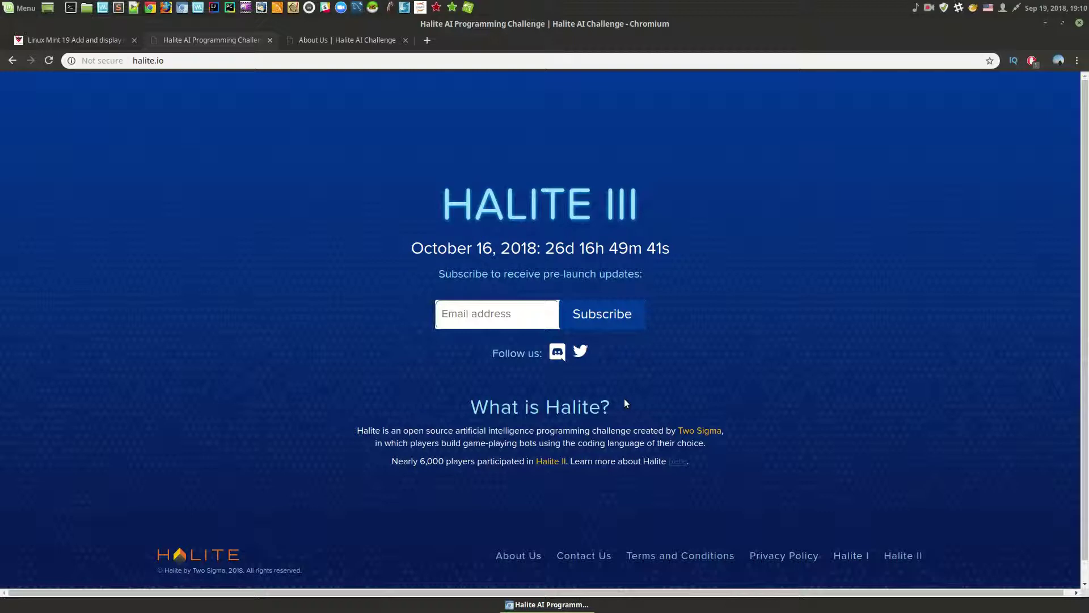
Play the Halite About Us talk full screen, then pause it and exit full screen
click(333, 42)
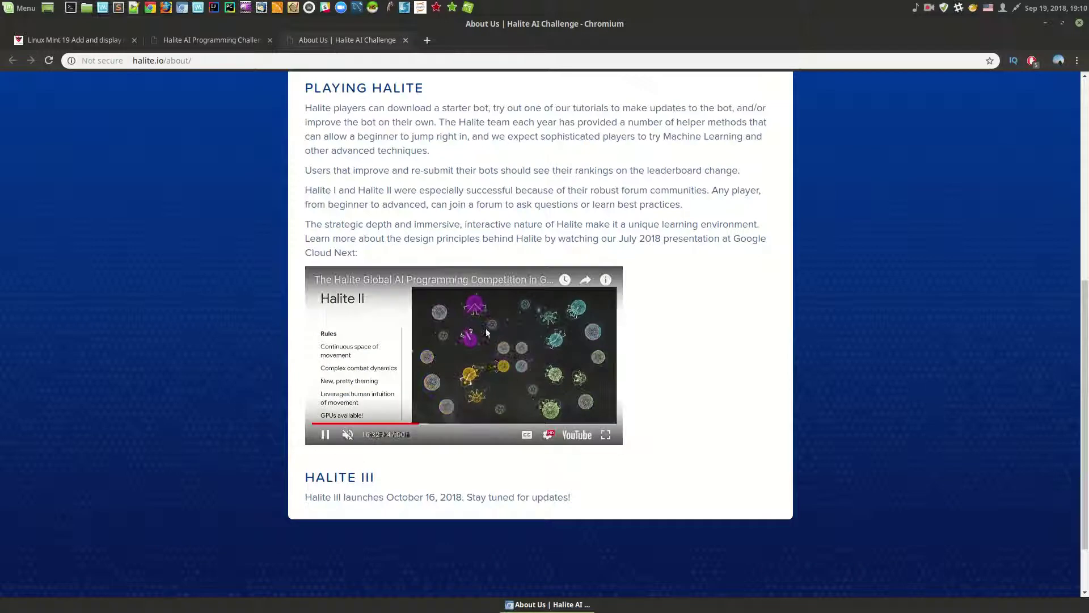
click(606, 435)
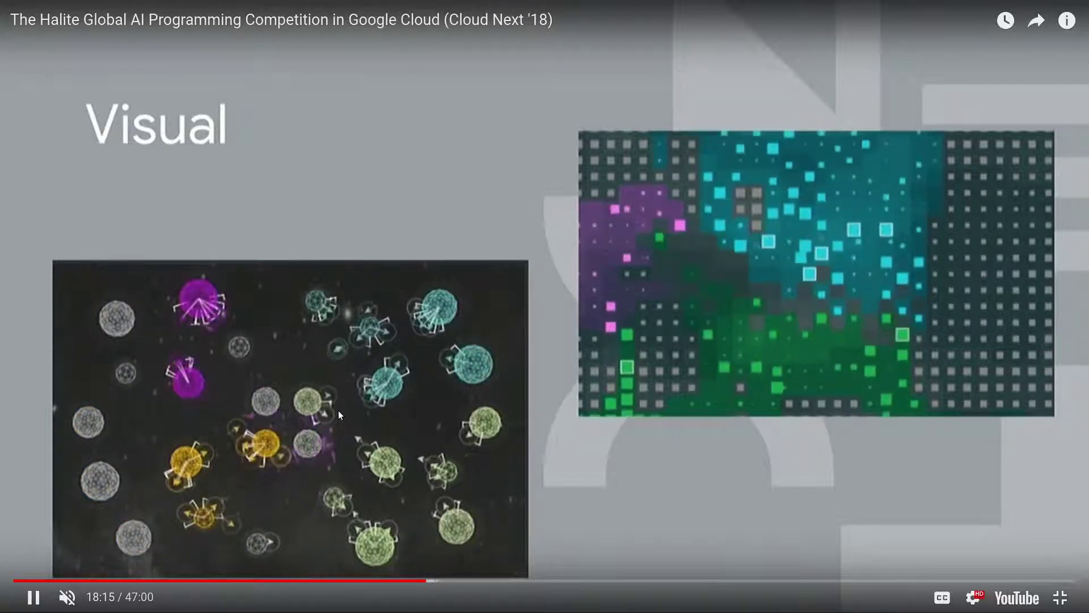
click(459, 380)
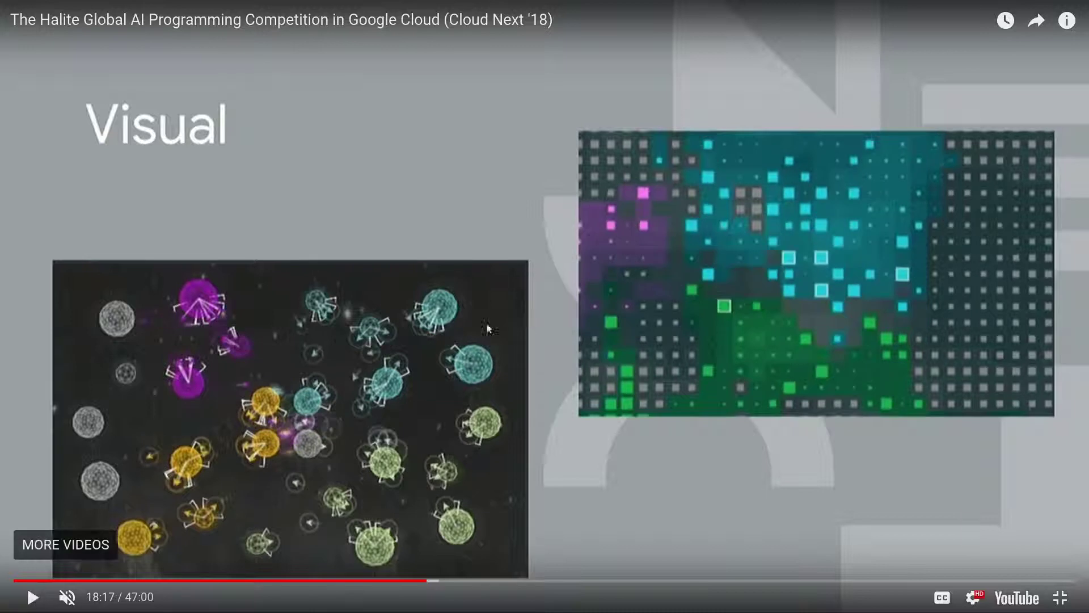
key(Escape)
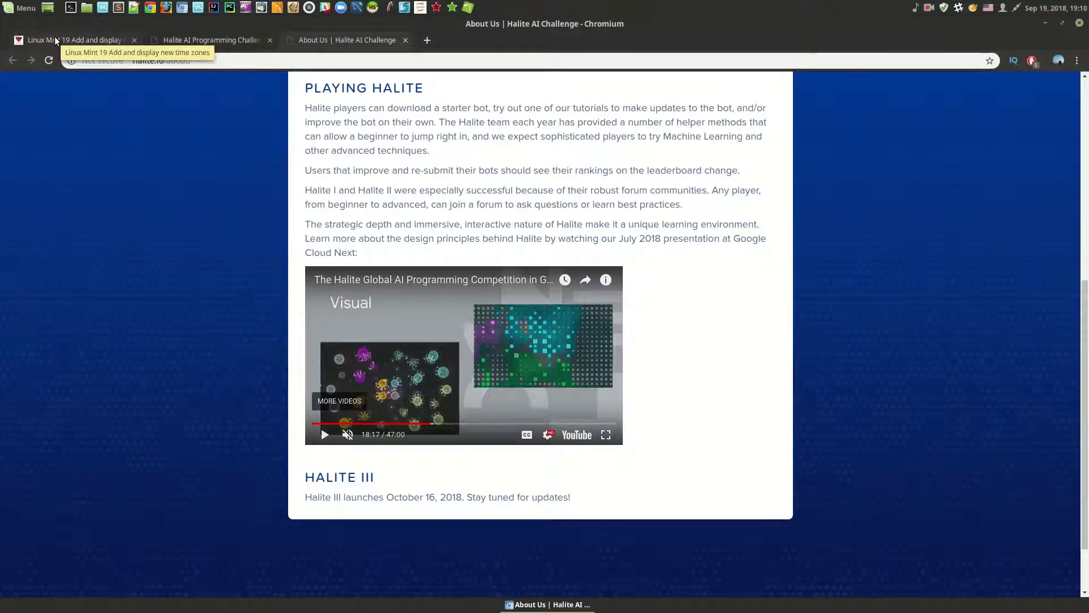
Back on the Linux Mint article, check the calendar popup and open the World Clock Calendar link in a new tab
click(57, 36)
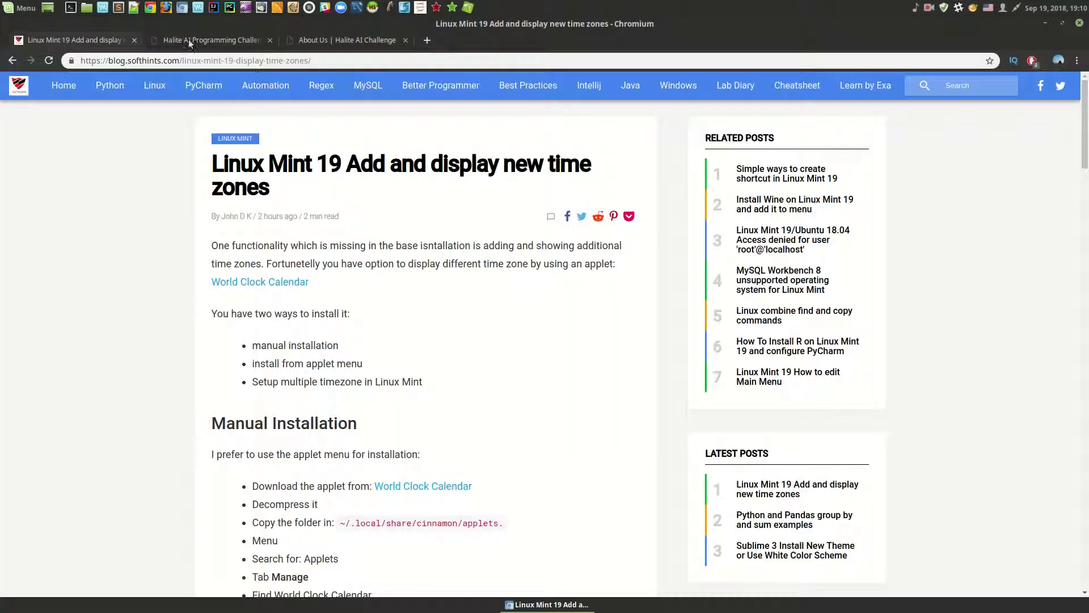
click(1054, 11)
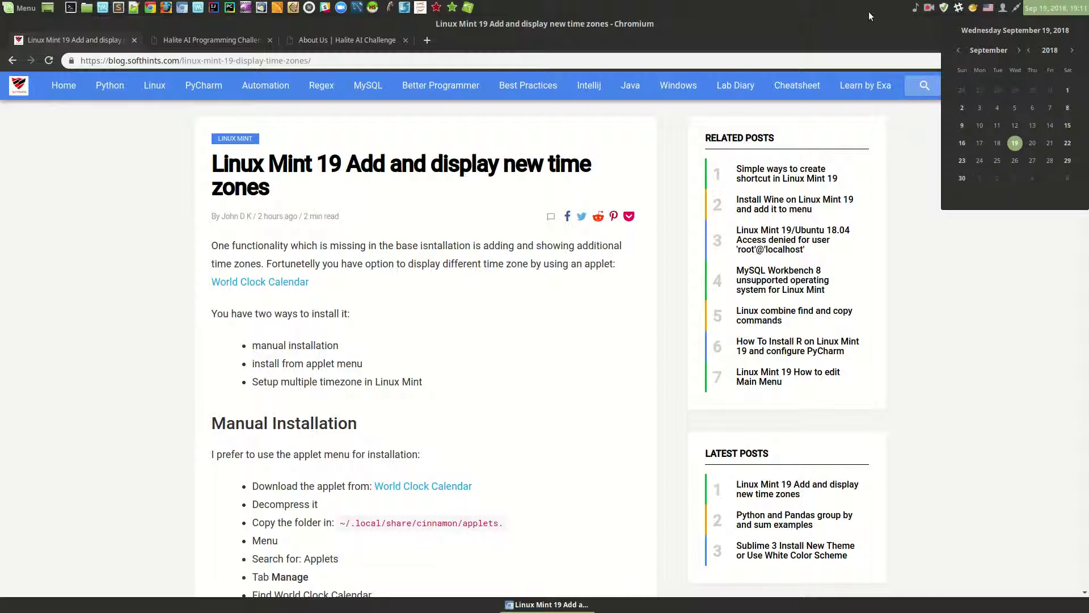
click(473, 414)
scroll(464, 326, down, 1)
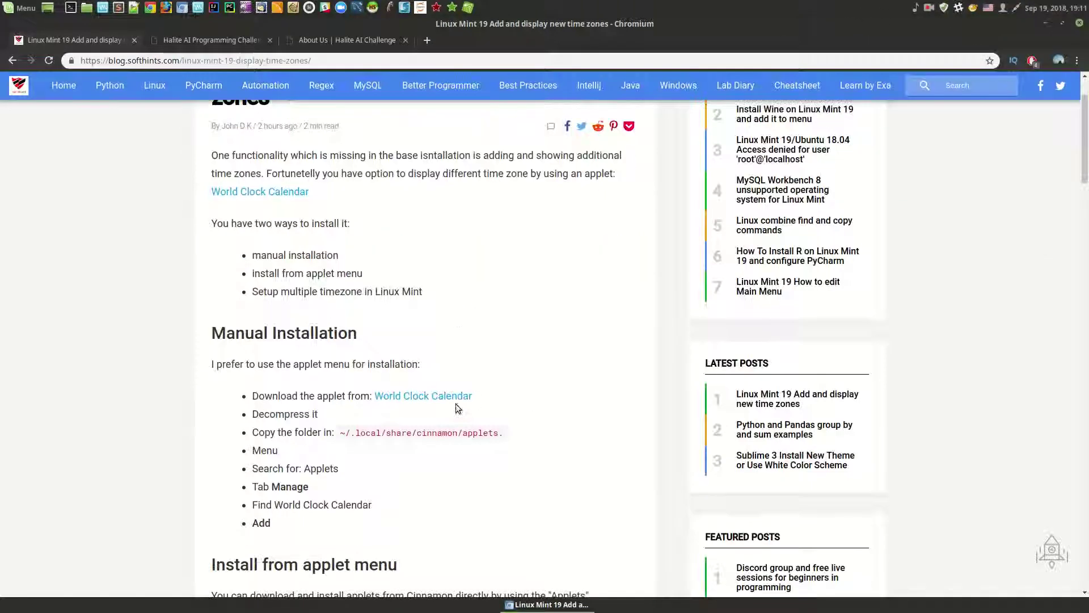
middle_click(423, 397)
Browse the World Clock Calendar Spices page, then highlight the article's applets folder path
click(204, 40)
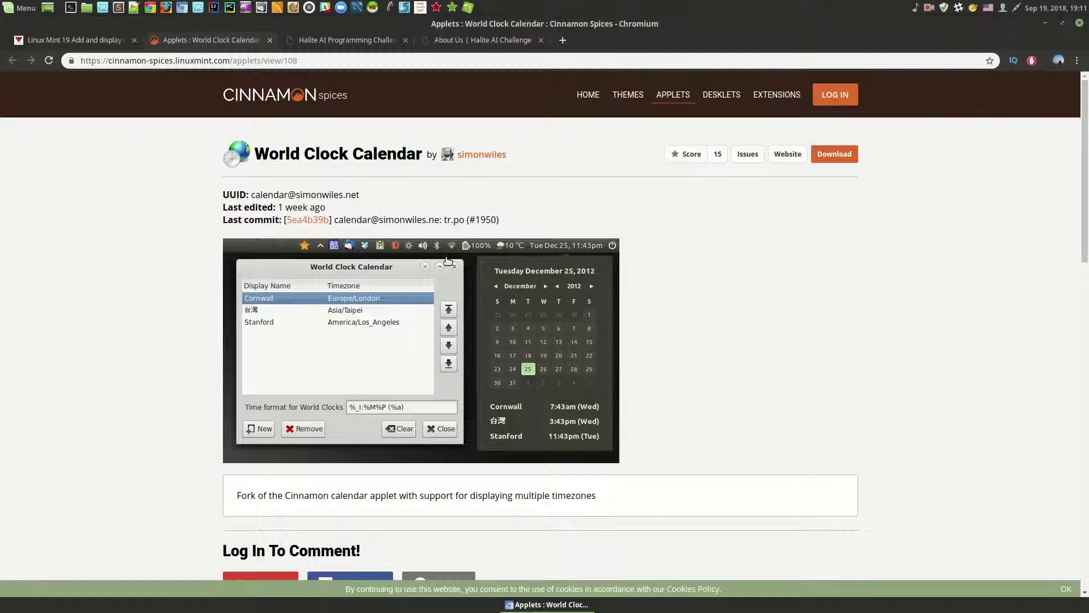
scroll(392, 205, down, 3)
scroll(392, 204, down, 1)
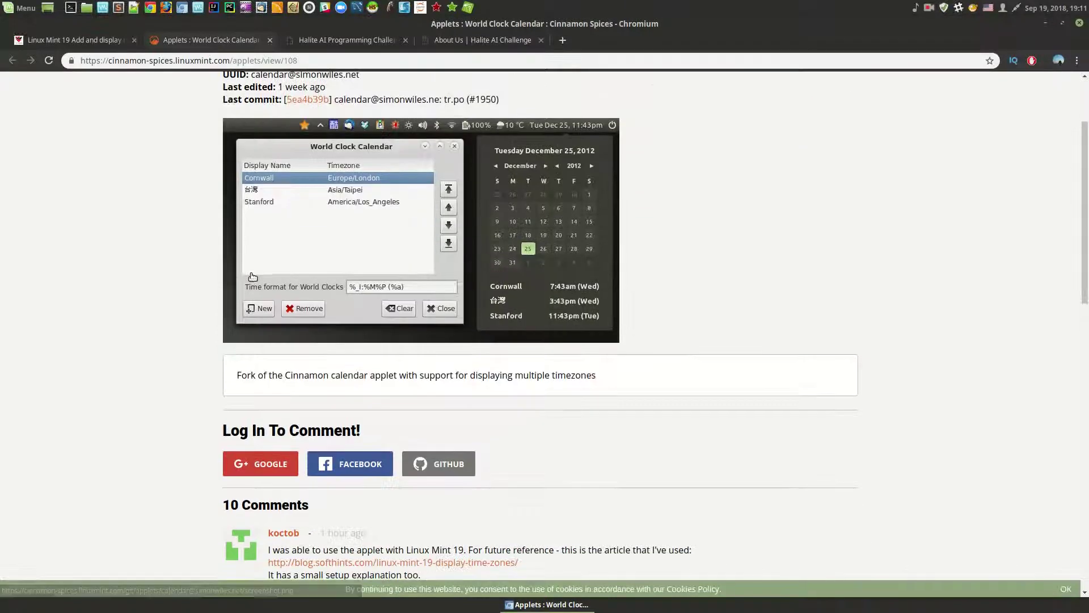
scroll(278, 308, up, 4)
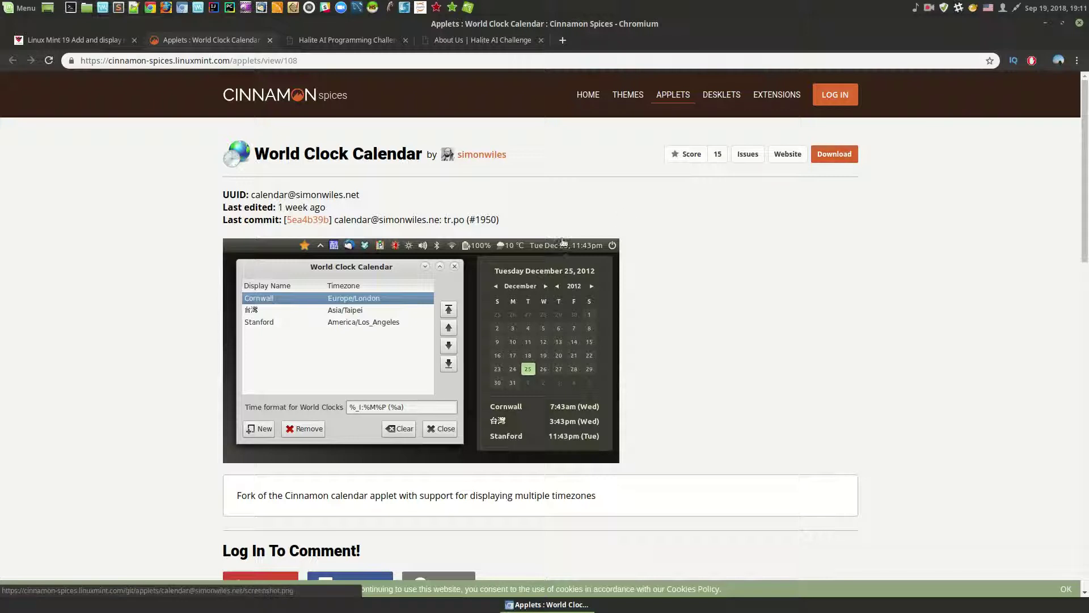
click(68, 40)
scroll(247, 320, down, 1)
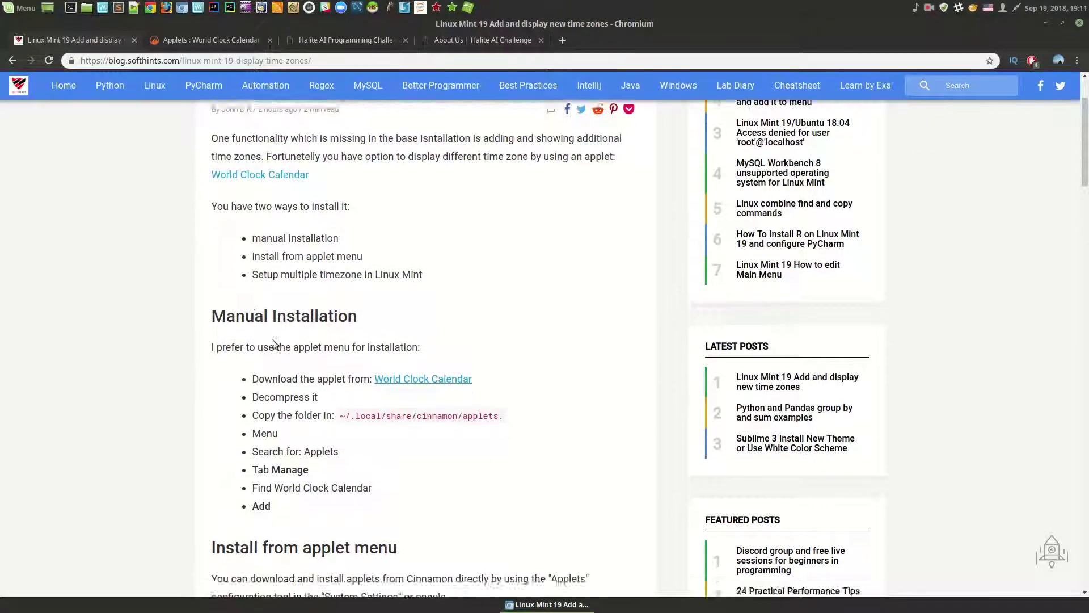
drag(341, 342, 515, 344)
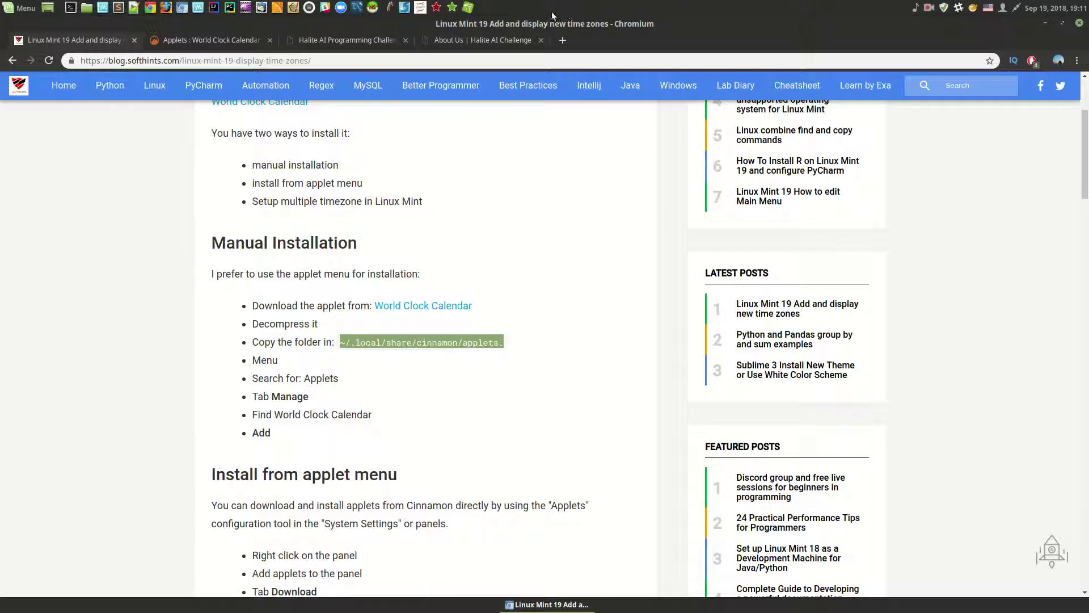
Launch Applets from the menu, glance at Download, and select World Clock Calendar under Manage
click(26, 7)
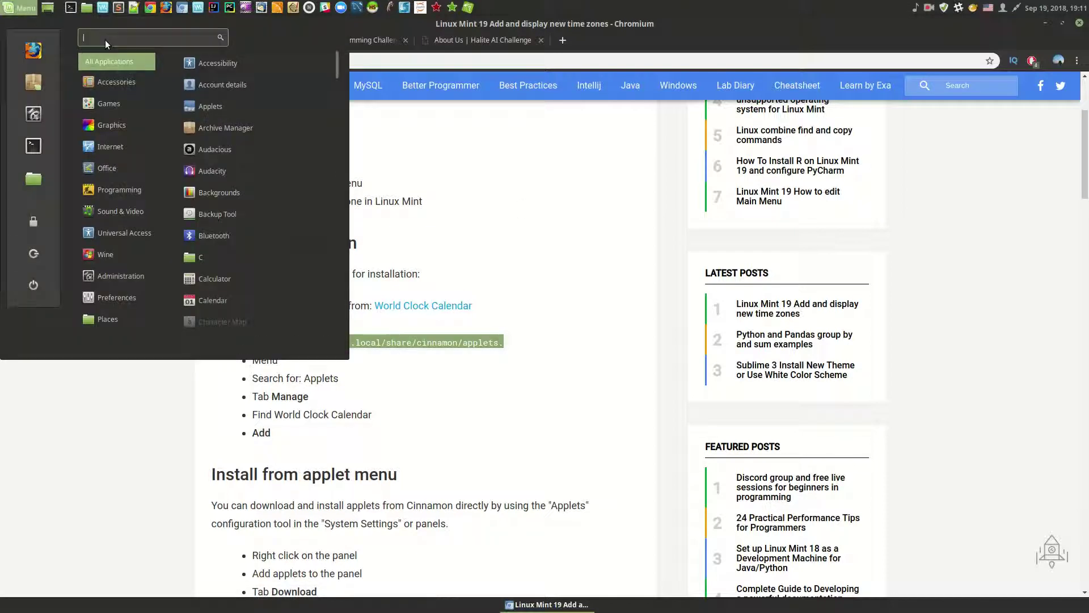
text(appl)
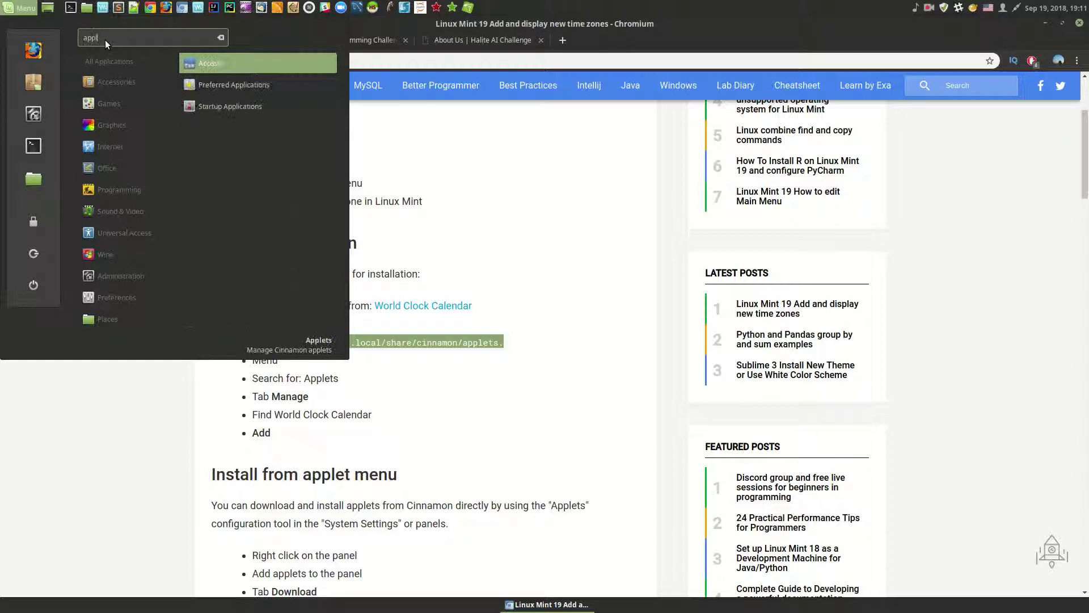
click(210, 63)
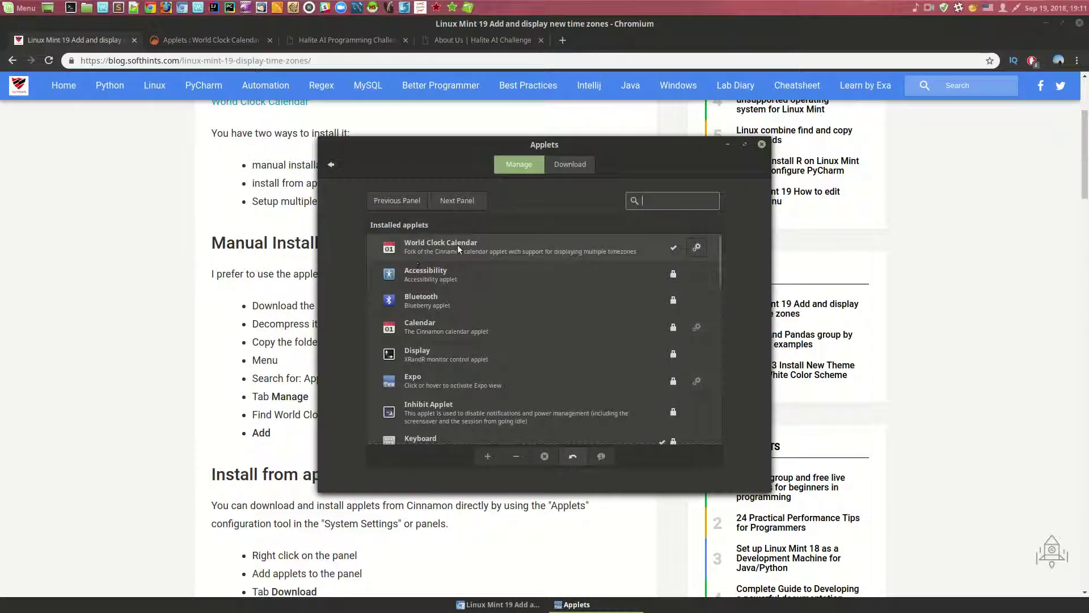
click(570, 164)
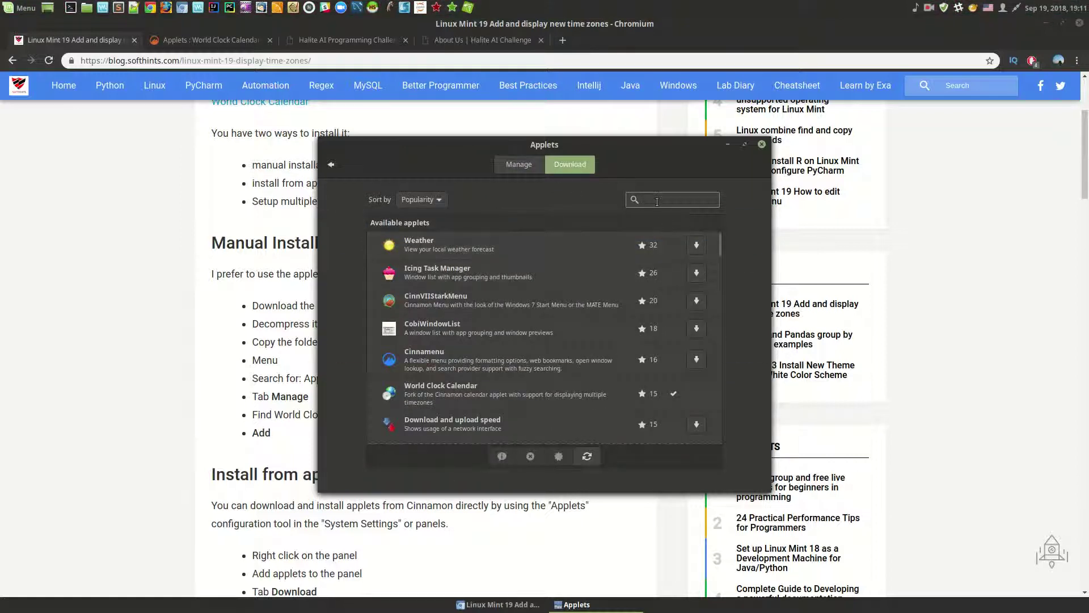
click(529, 163)
click(508, 249)
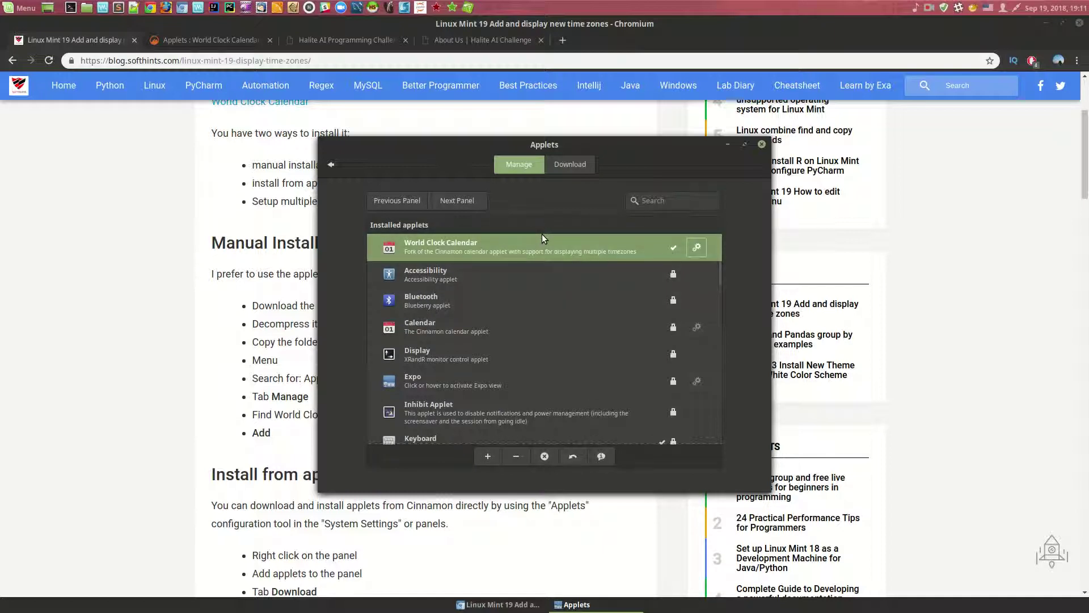
right_click(896, 7)
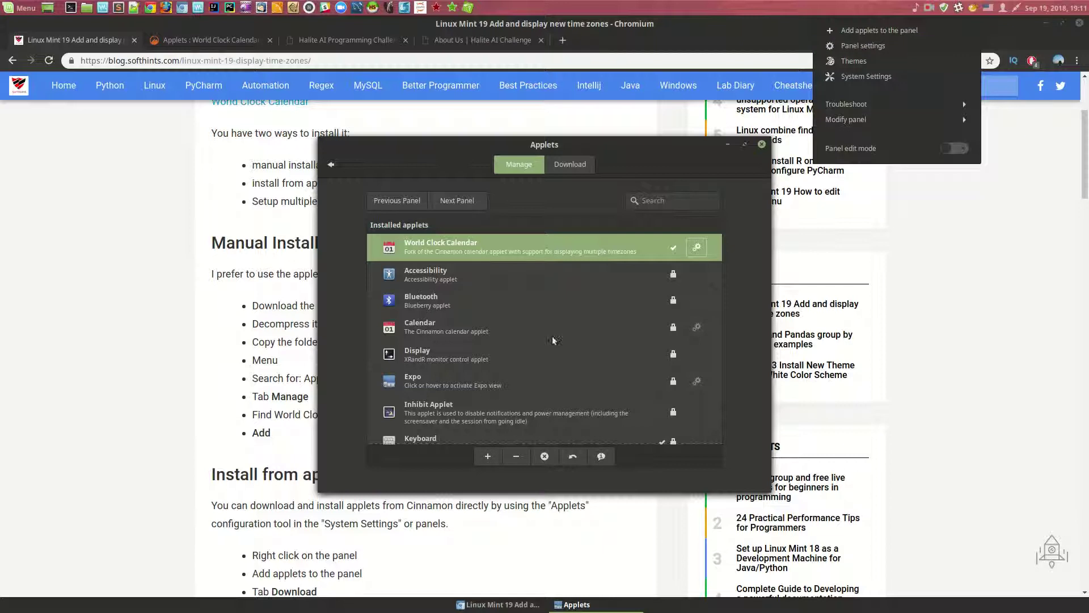
click(621, 151)
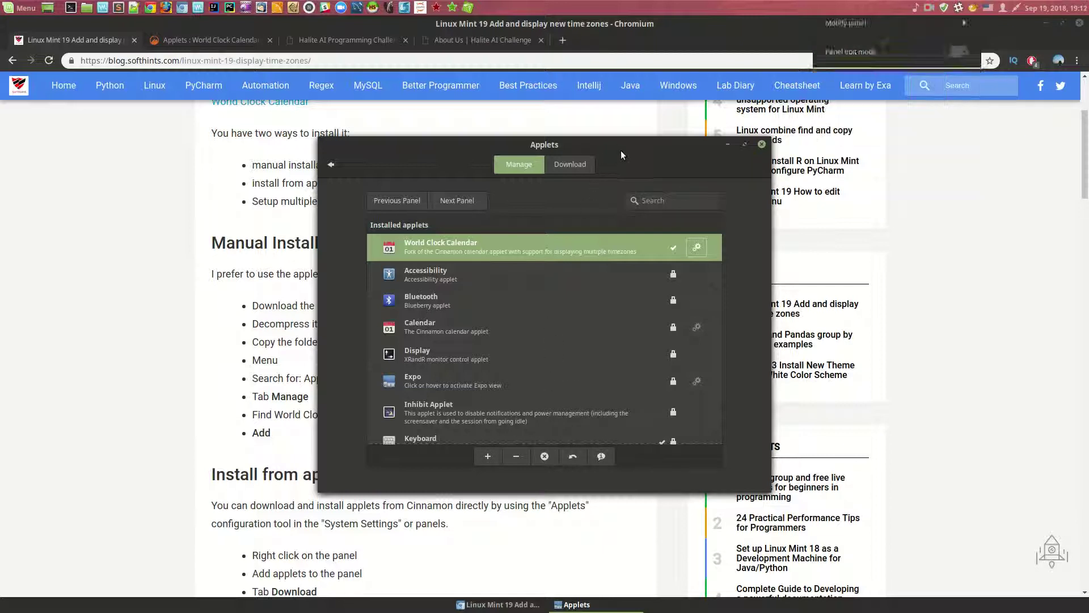
click(699, 249)
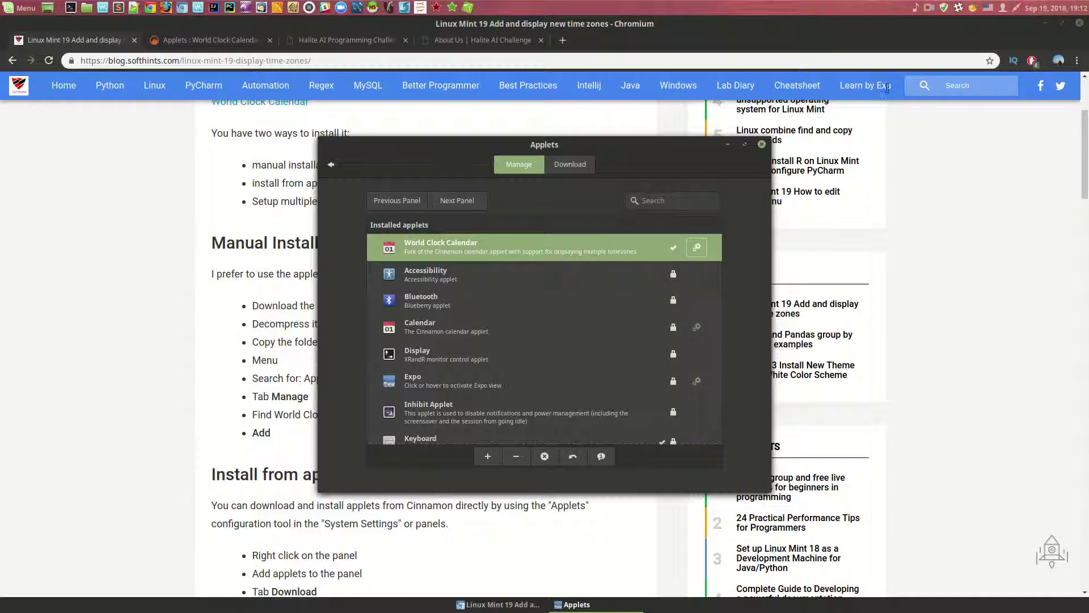
right_click(1063, 12)
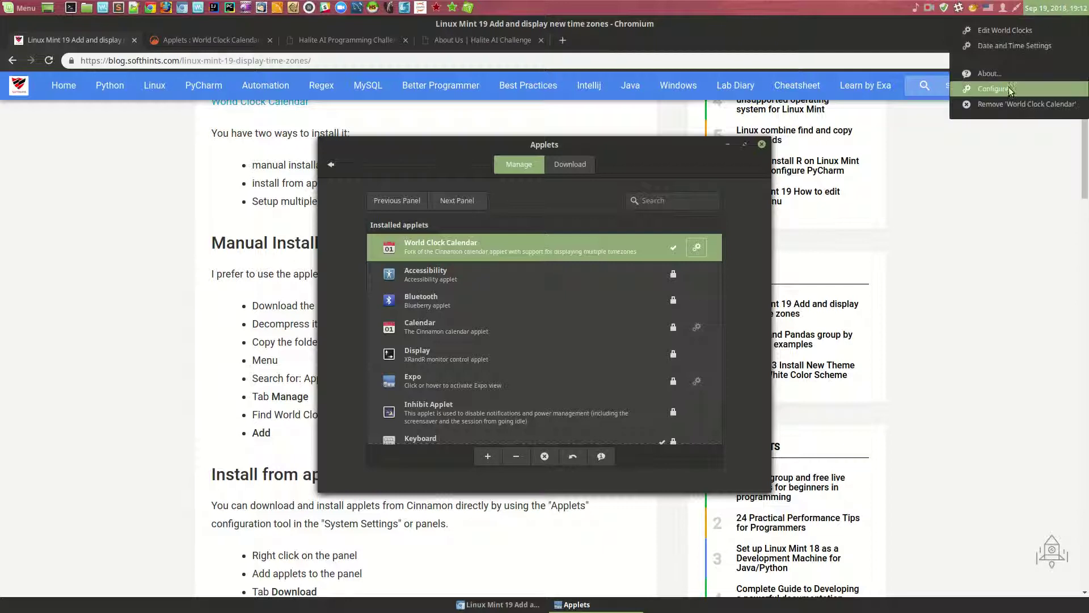
click(696, 250)
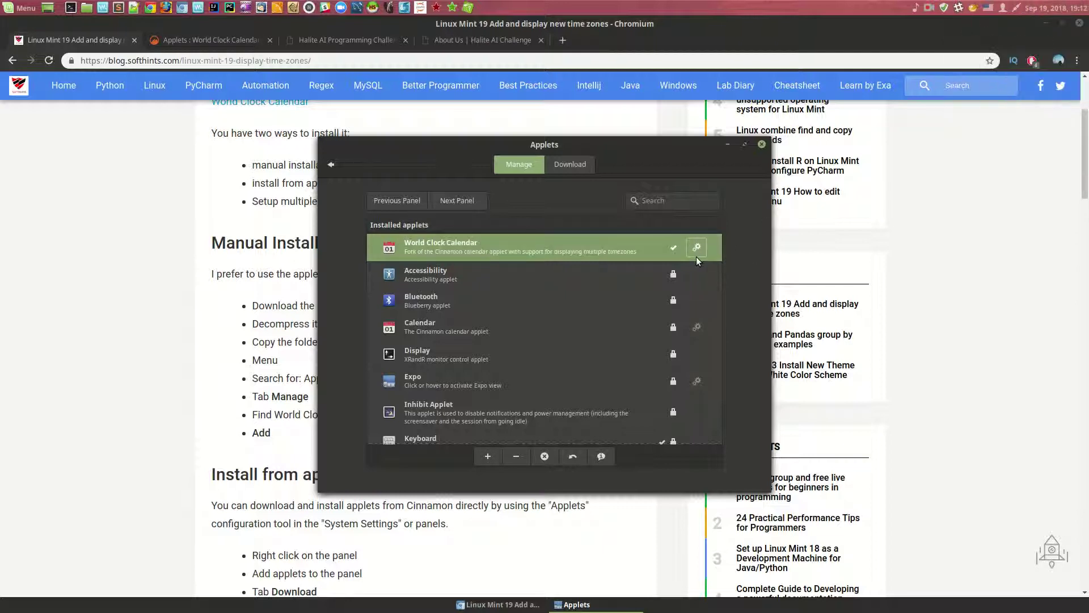
Toggle World Clock Calendar's custom date format off and on, then open the world-clocks editor
click(699, 249)
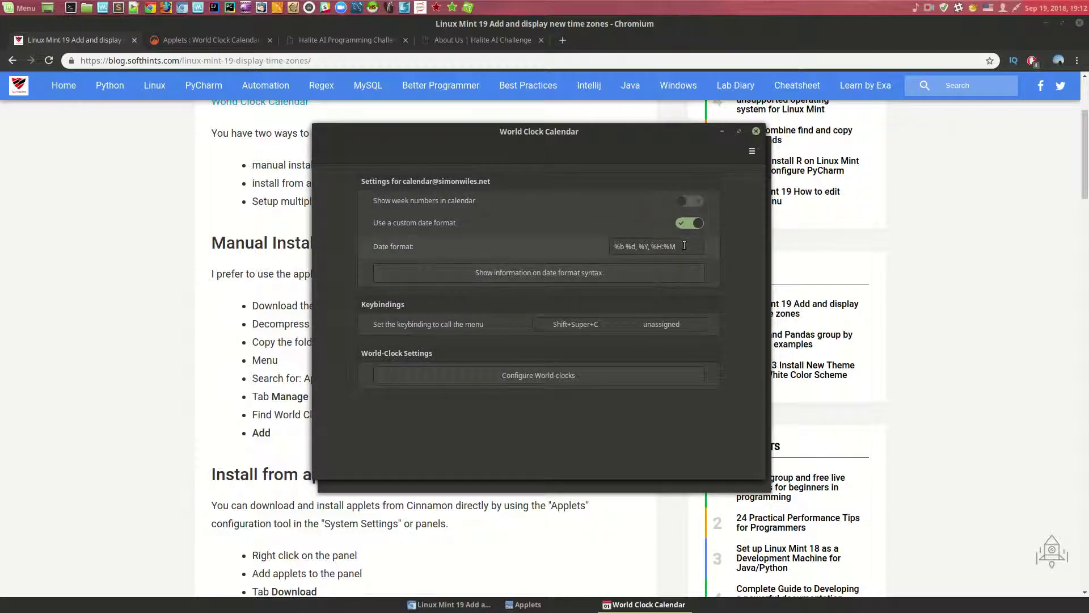
click(687, 246)
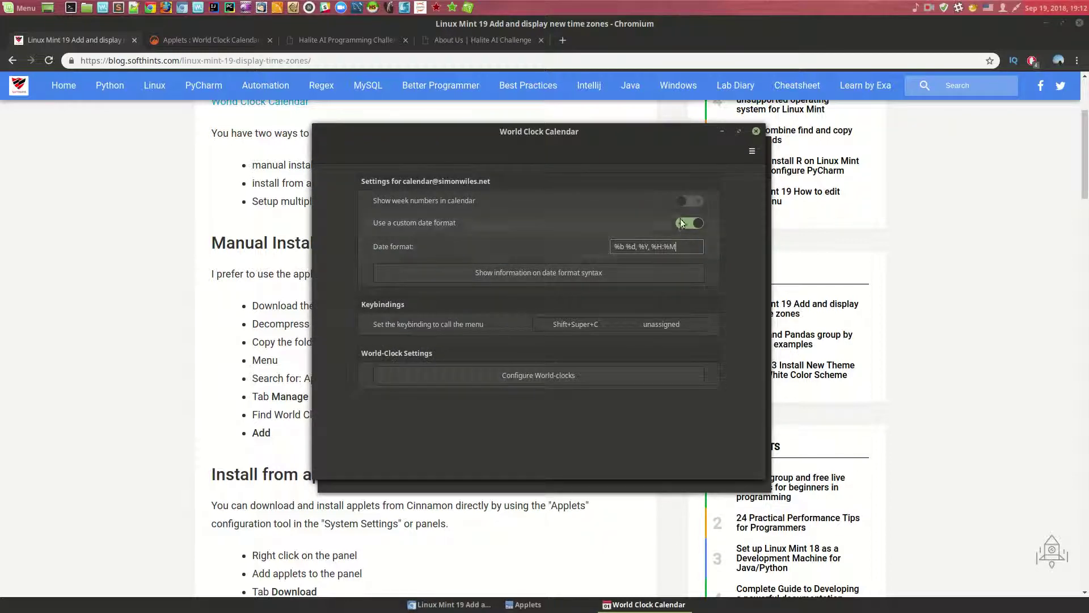
double_click(647, 246)
click(682, 224)
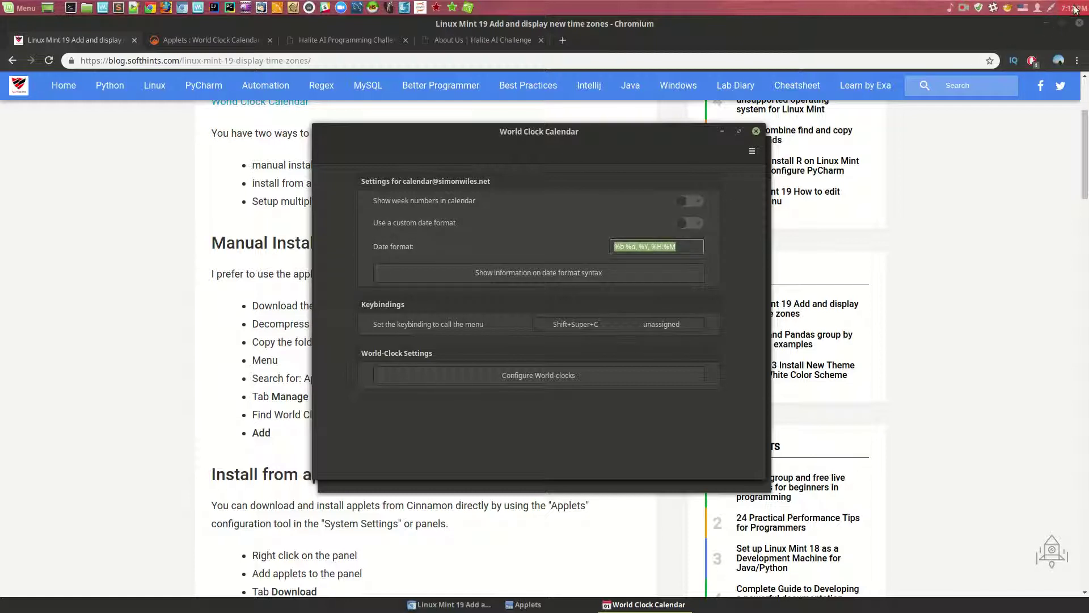
click(693, 224)
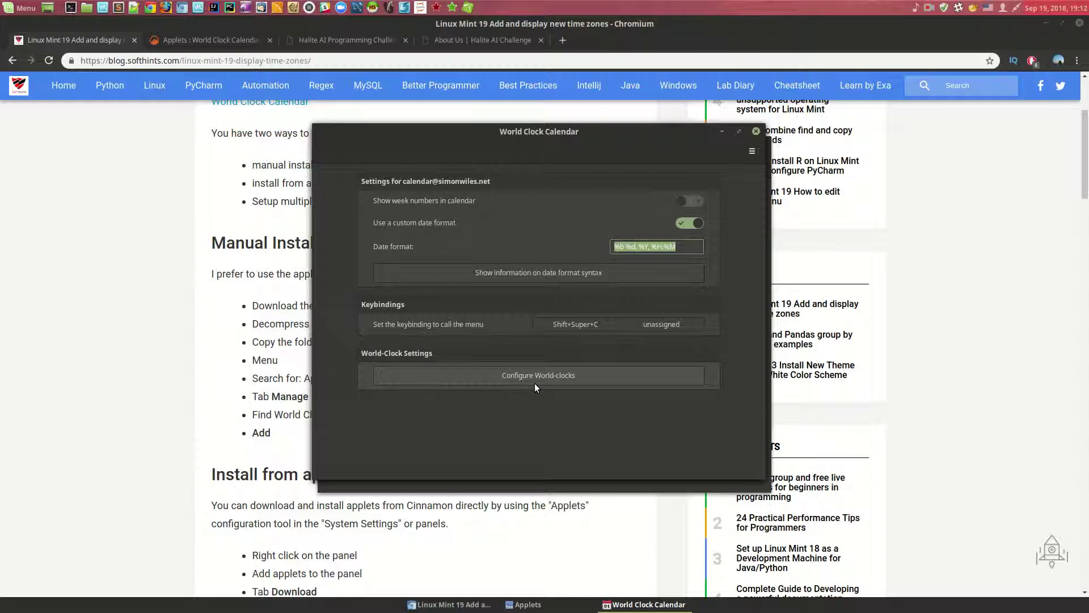
right_click(1021, 8)
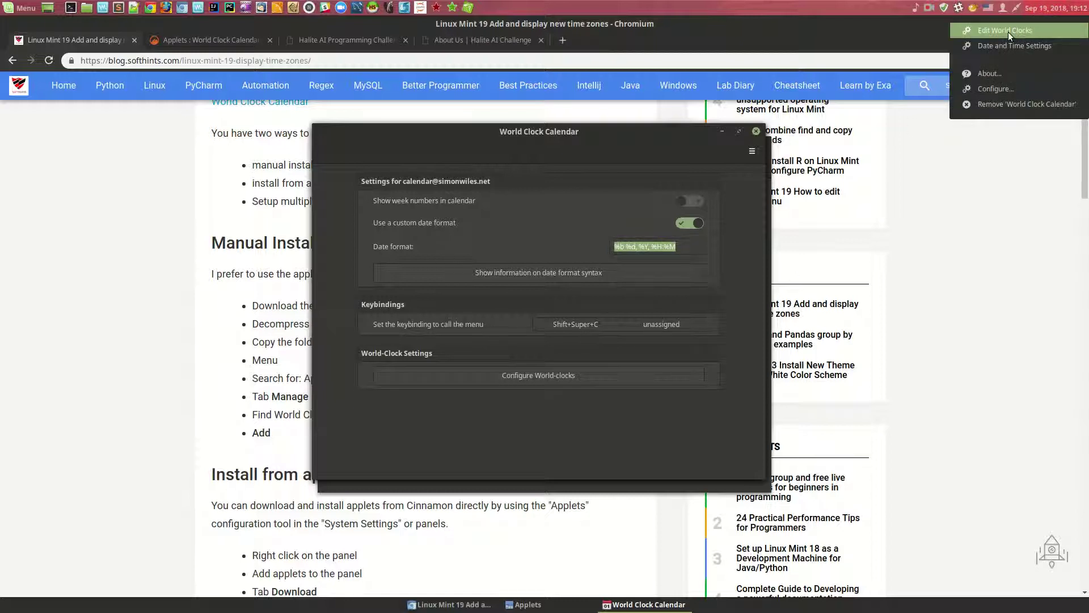
click(540, 378)
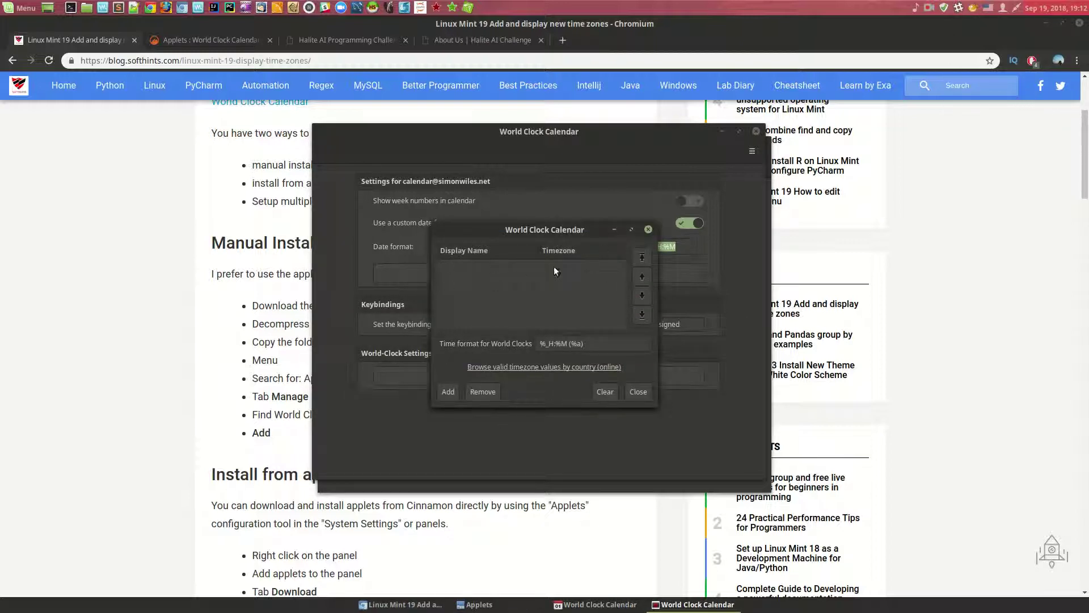
Add two world clock rows and make the second one London on Europe/London
click(448, 391)
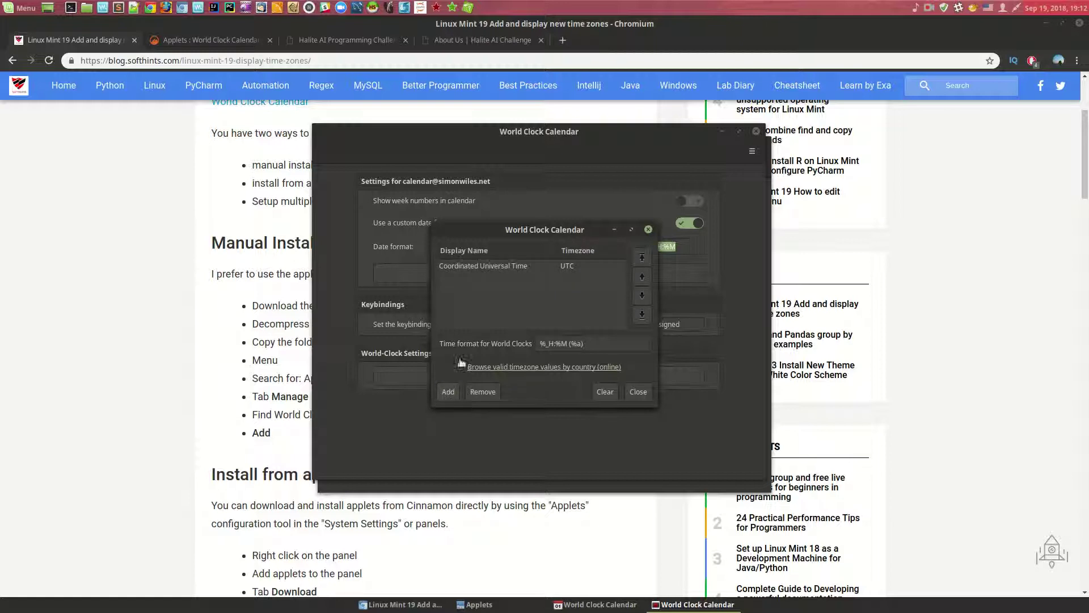
click(450, 394)
double_click(535, 279)
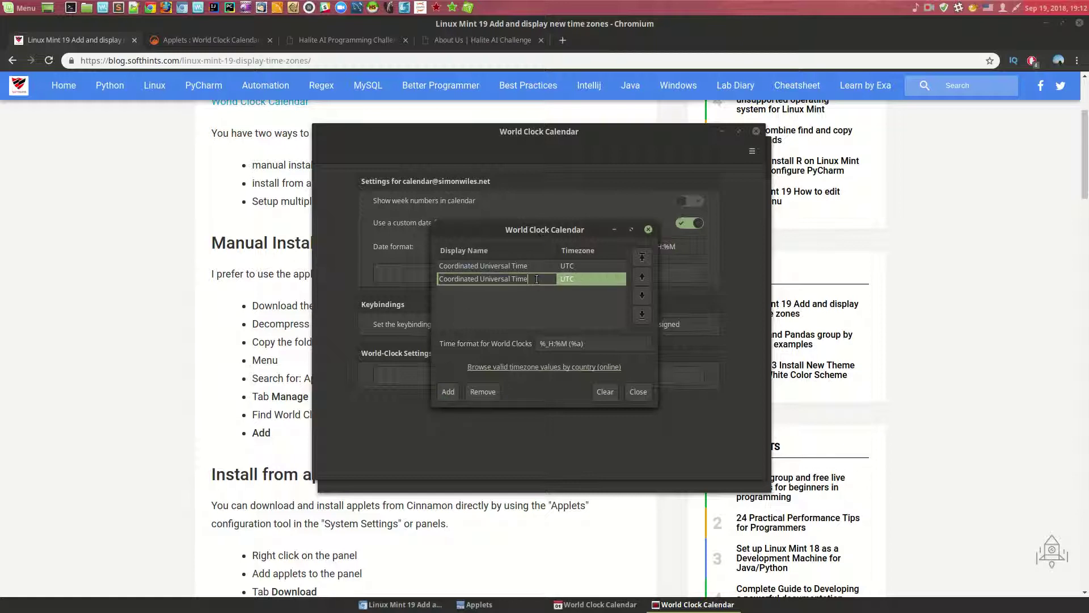
text(London)
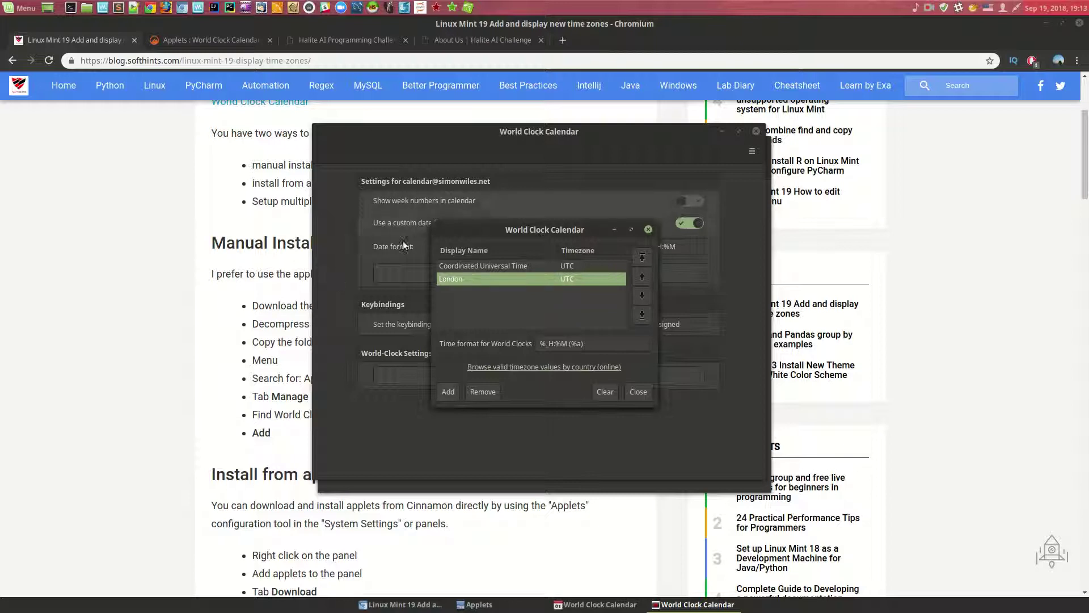
double_click(586, 278)
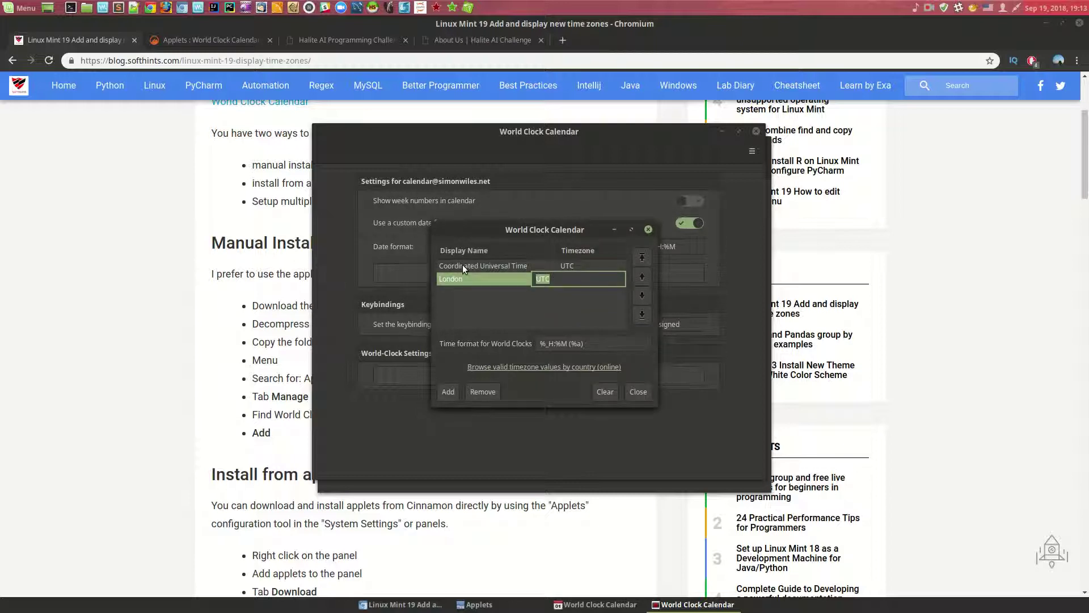
text(Lon)
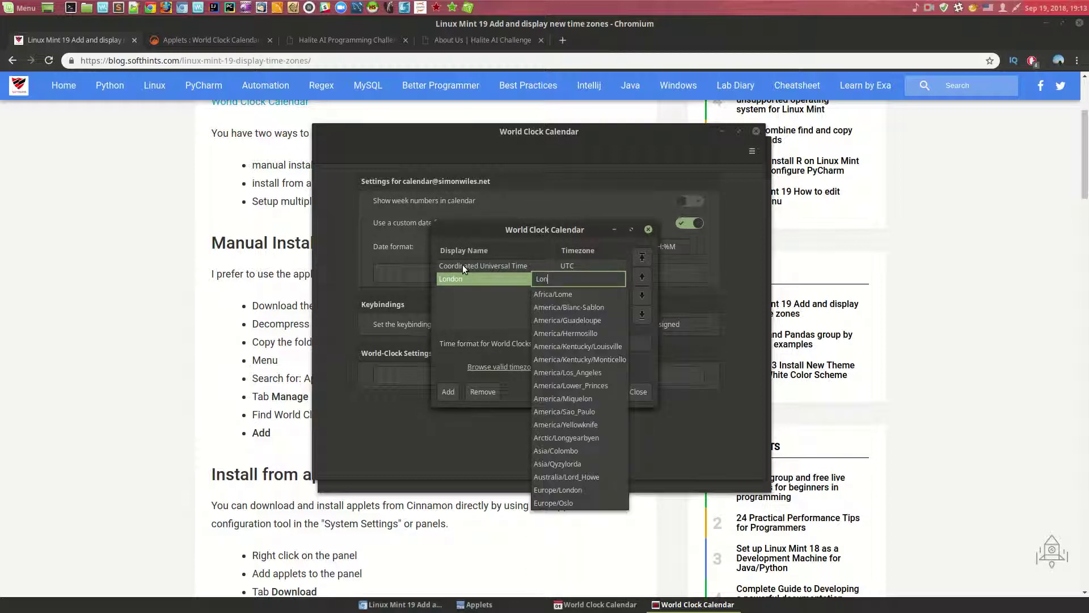
text(do)
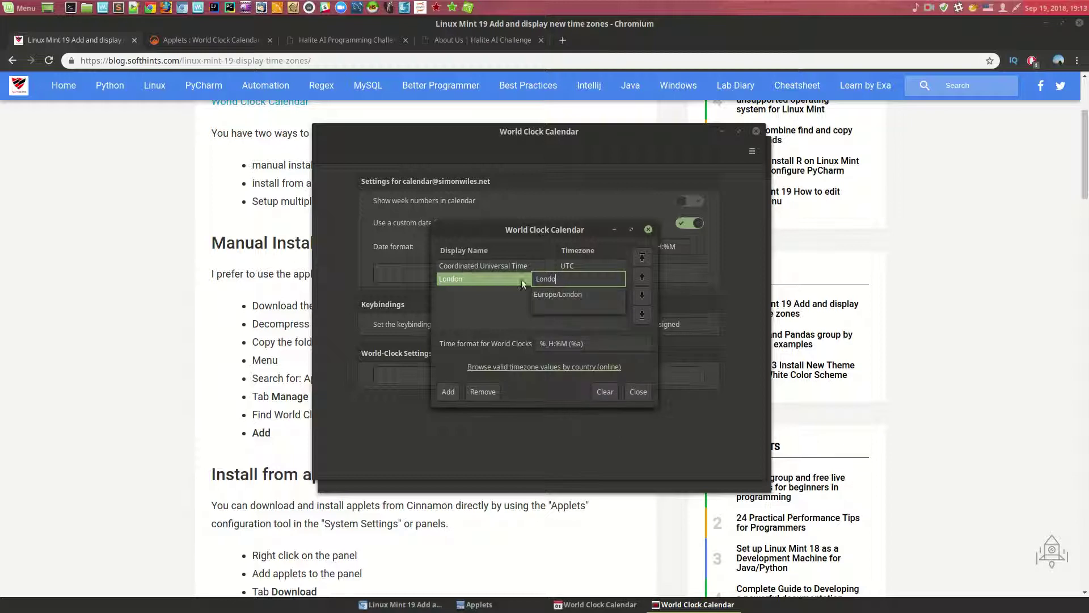
click(564, 293)
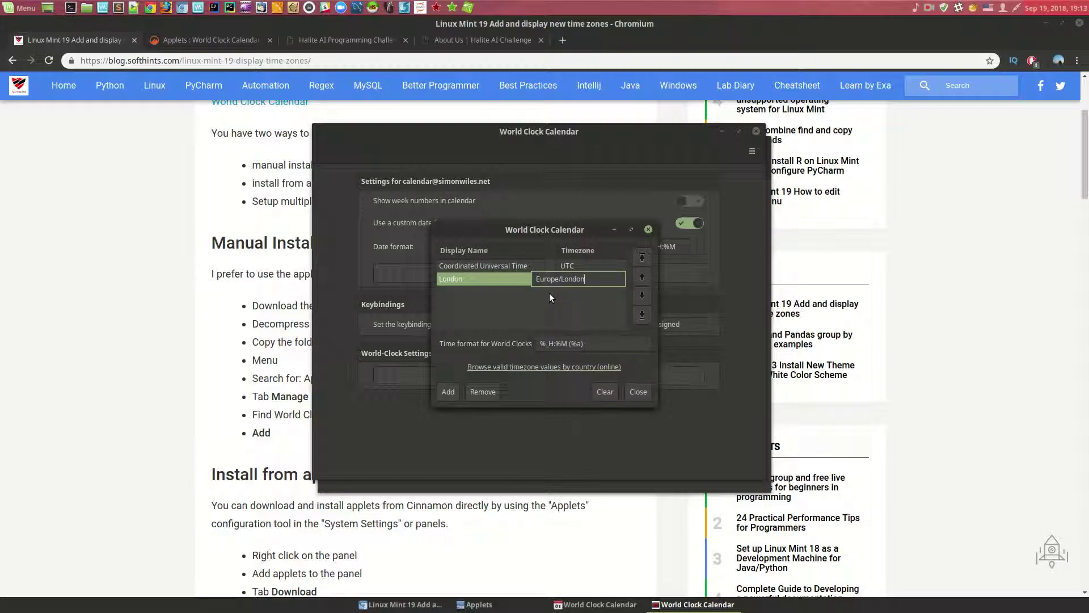
Add a third world clock row named New York
click(495, 309)
click(448, 392)
double_click(495, 291)
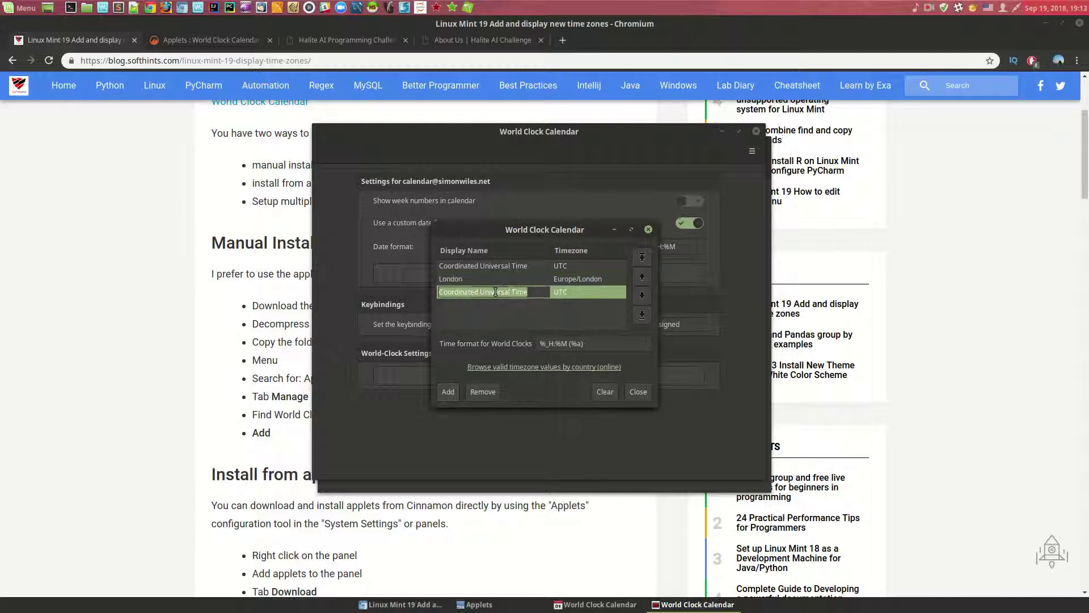
text(New)
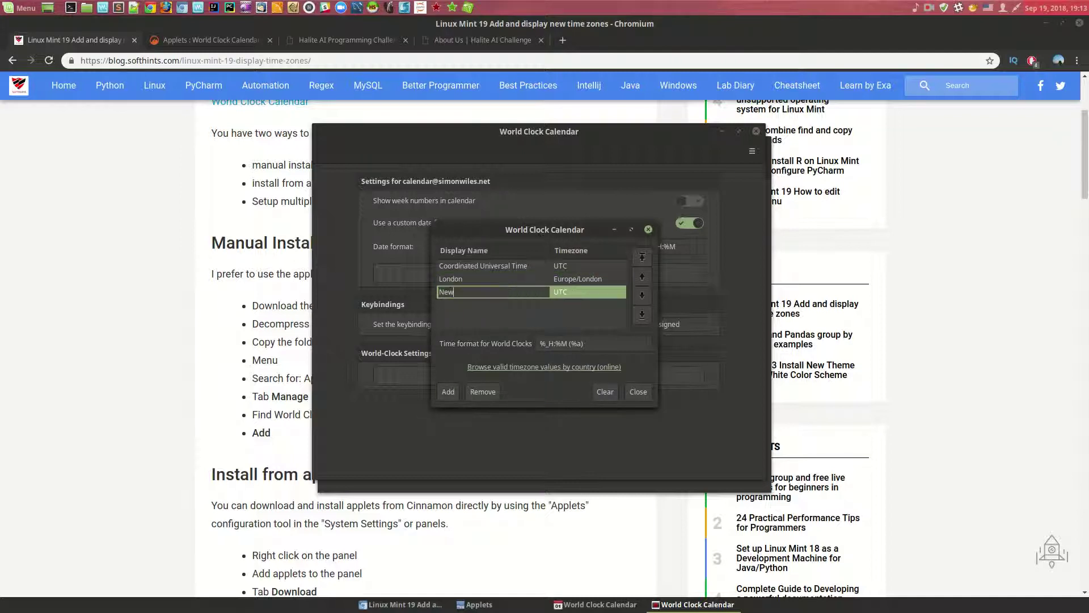
text( Yor)
text(k)
key(Return)
Set New York's timezone to America/New_York and close the world clock editor
double_click(581, 292)
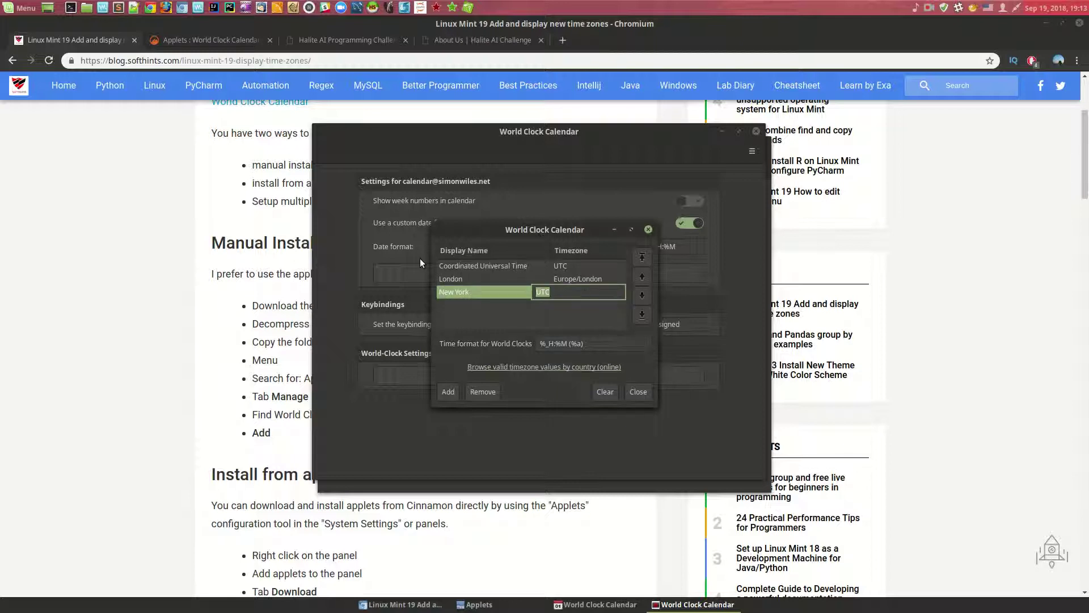
text(New )
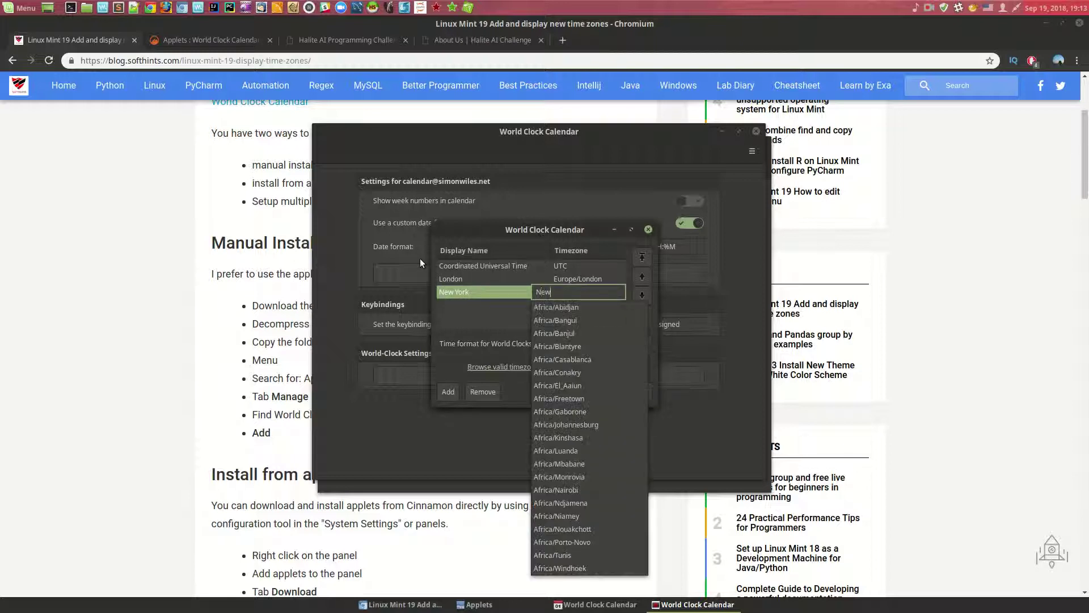
text(y)
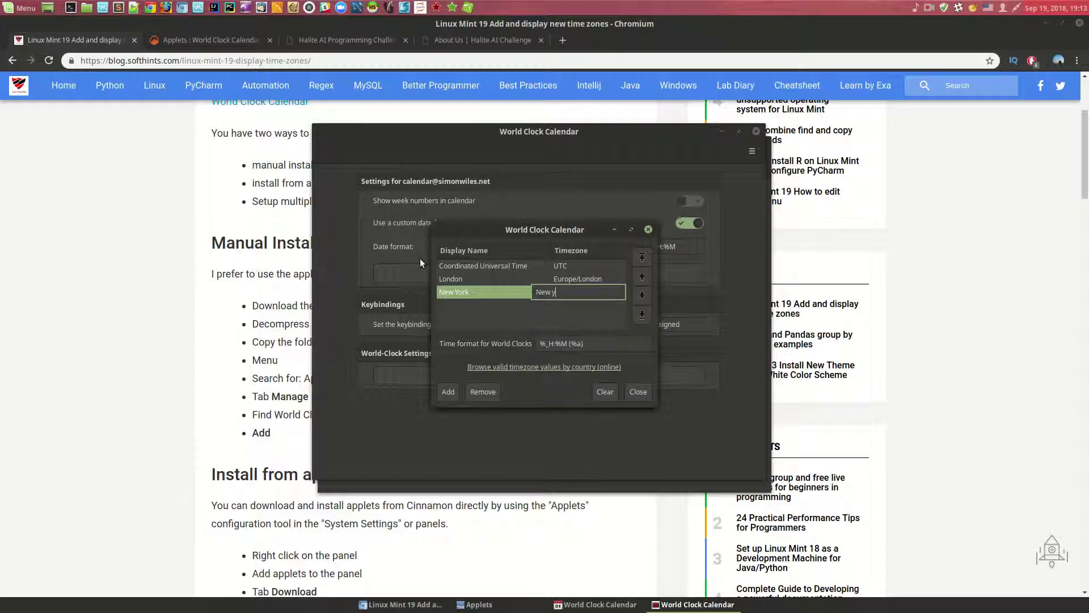
text(o)
key(BackSpace)
key(BackSpace)
key(BackSpace)
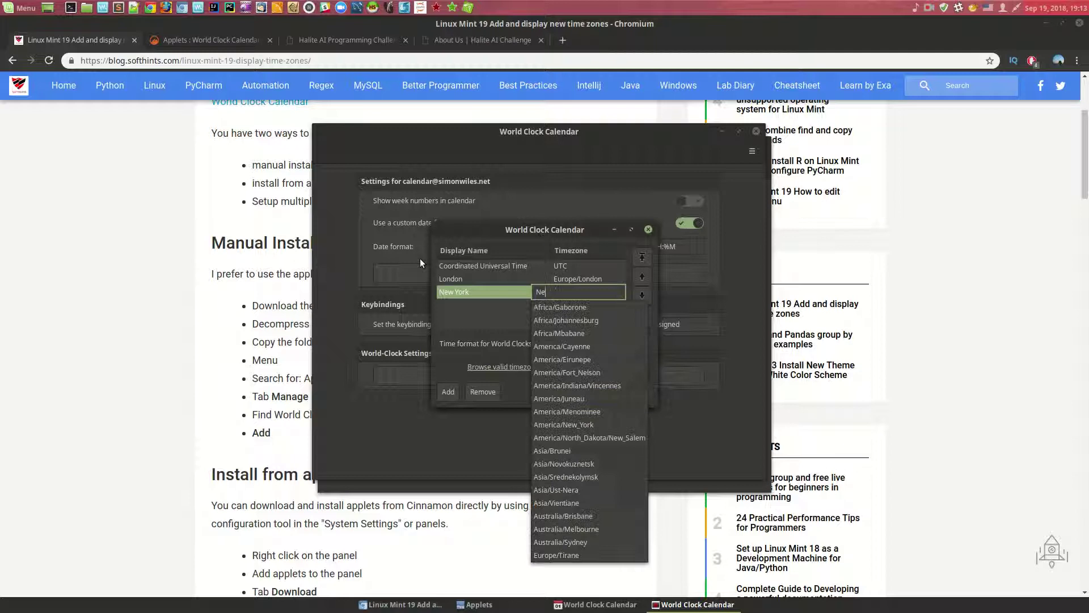
text(N)
key(BackSpace)
text(Y)
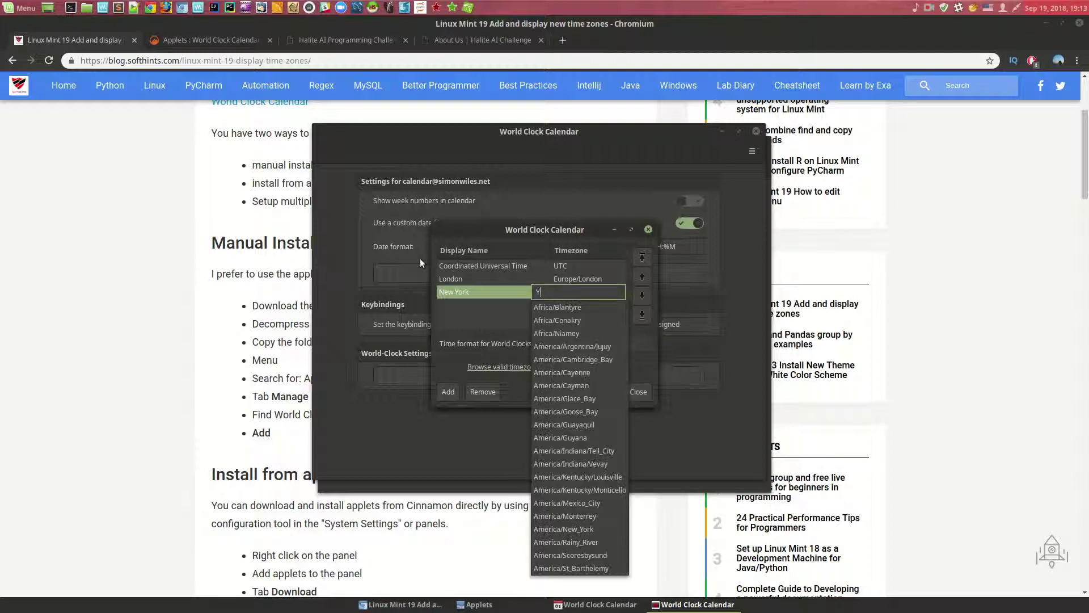
text(or)
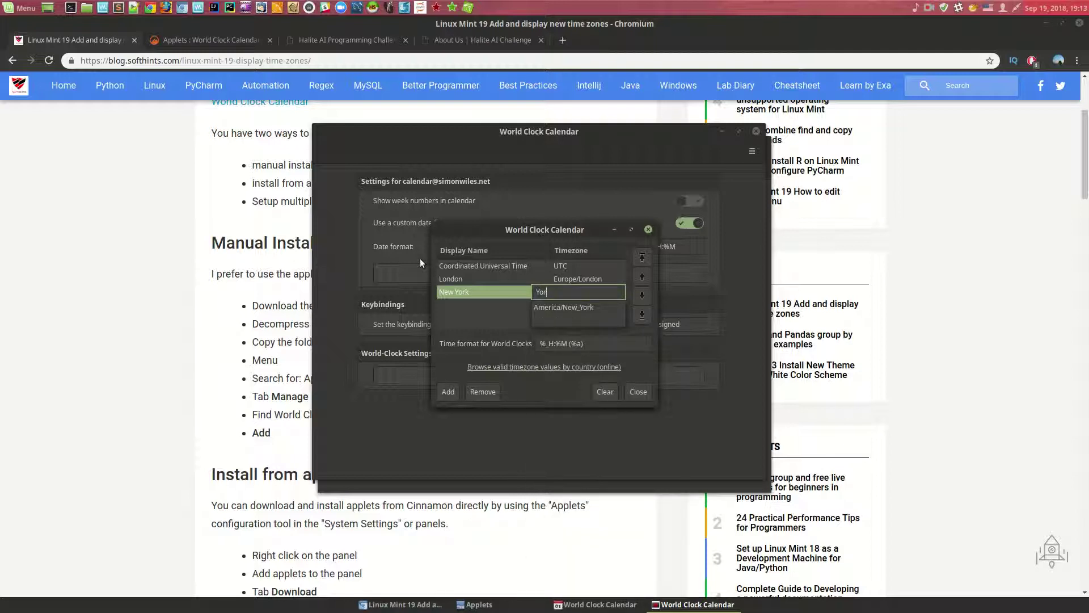
key(Down)
key(Return)
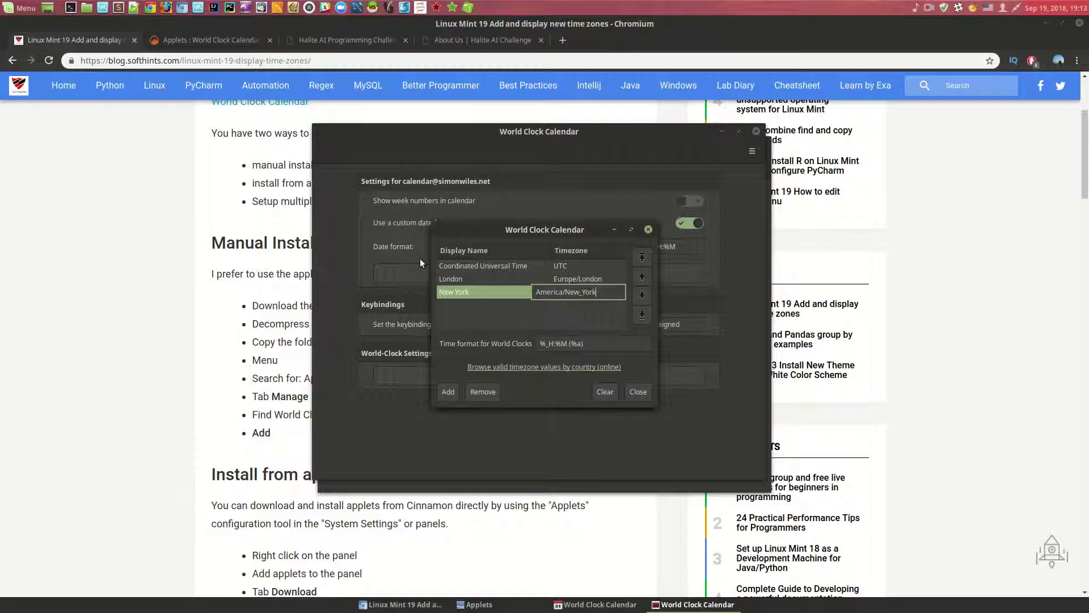
key(Return)
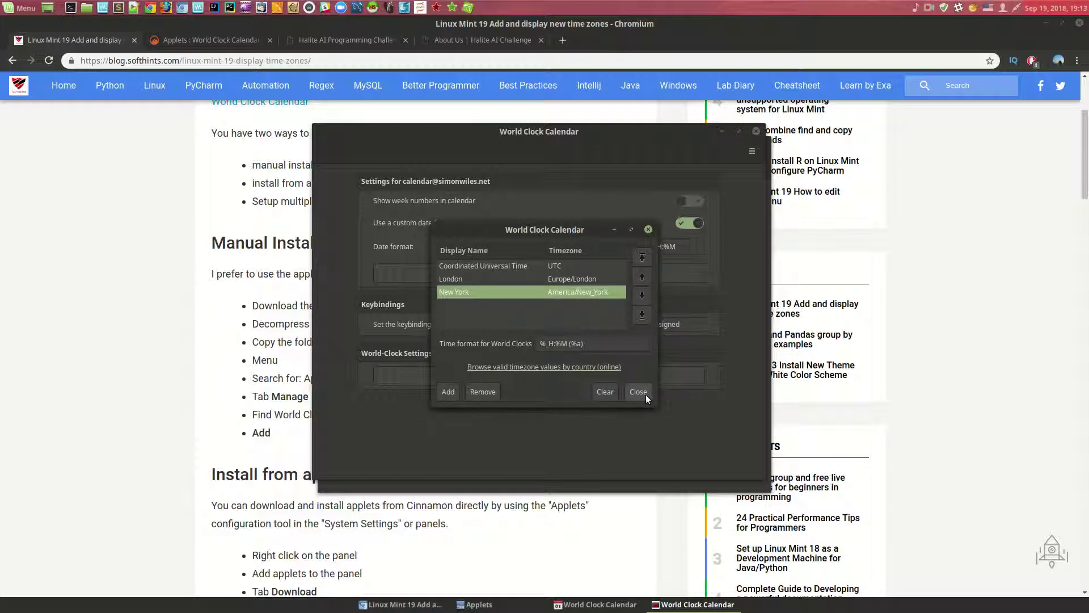
click(641, 392)
Close the settings and Applets windows, then check UTC, London and New York times in the panel calendar
click(756, 130)
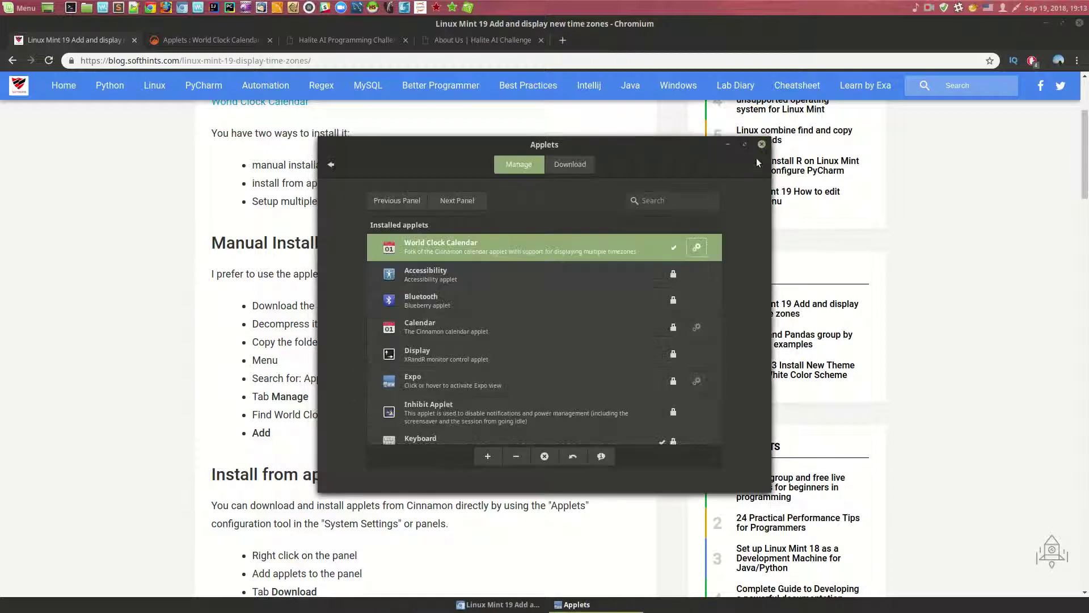
click(761, 146)
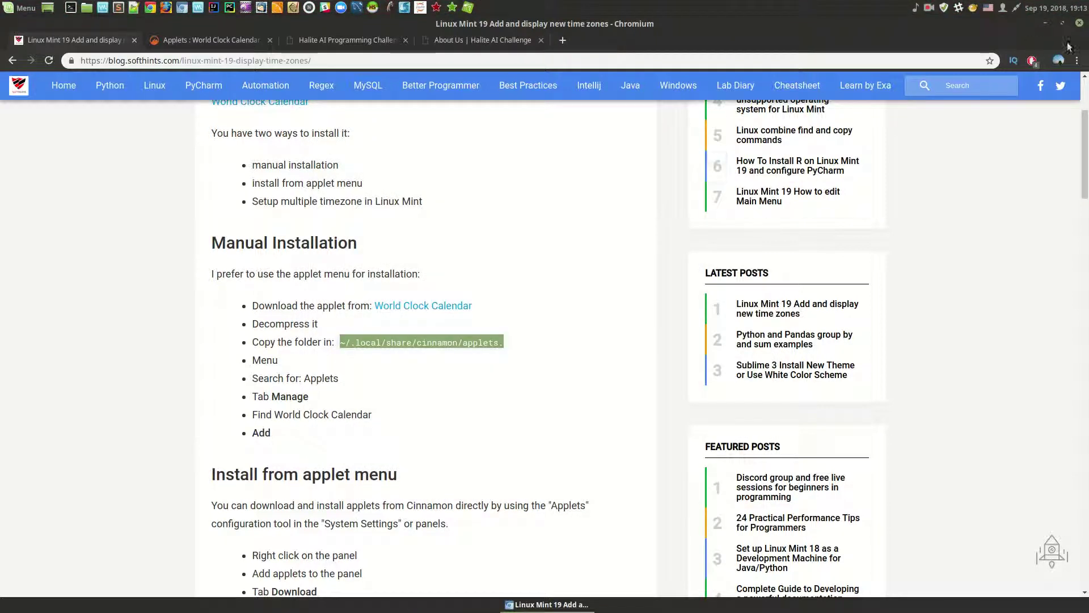
click(1055, 8)
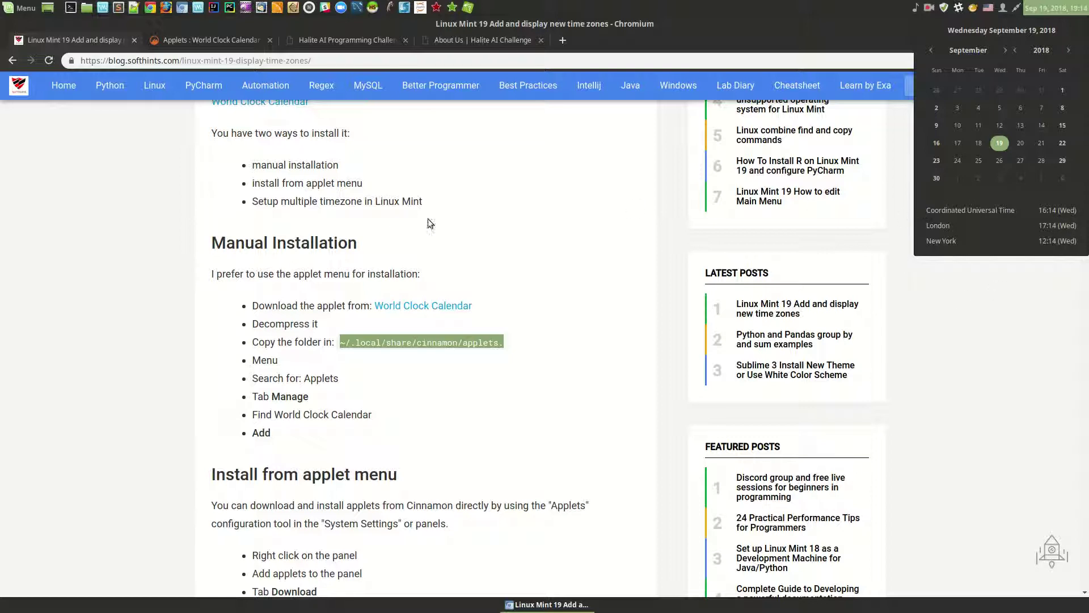
Dismiss the calendar popup and copy the applets folder path from the article
click(429, 341)
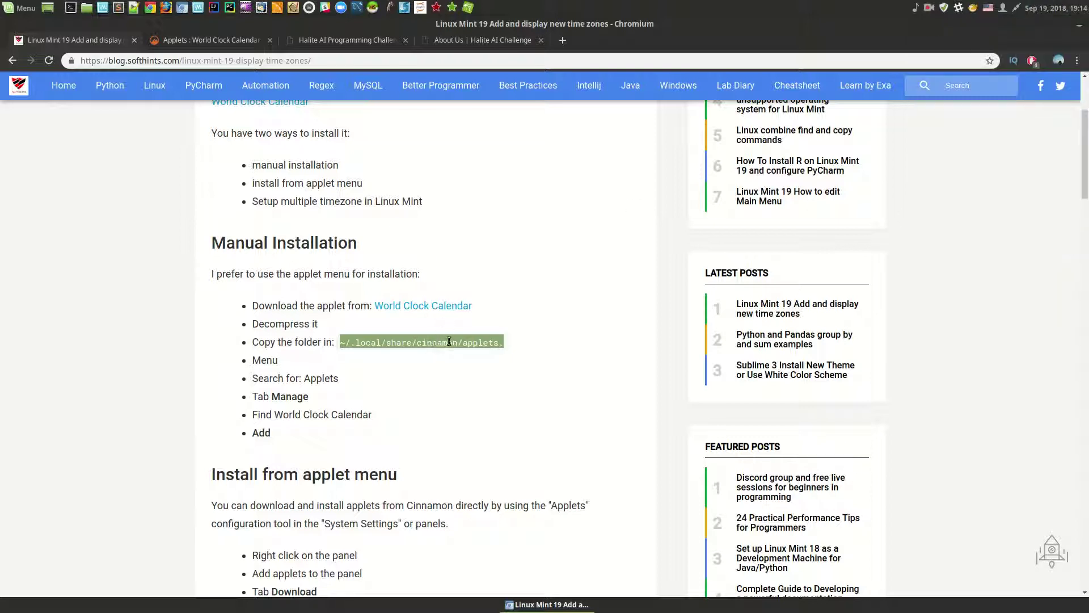
right_click(443, 342)
click(480, 349)
key(super+e)
key(ctrl+l)
key(ctrl+a)
key(ctrl+v)
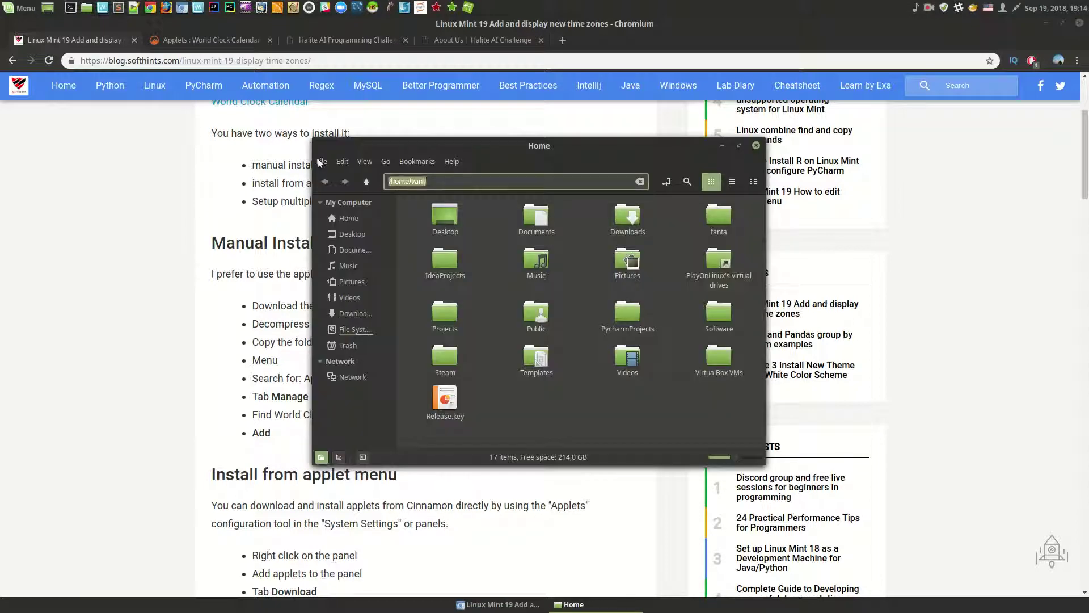
key(Return)
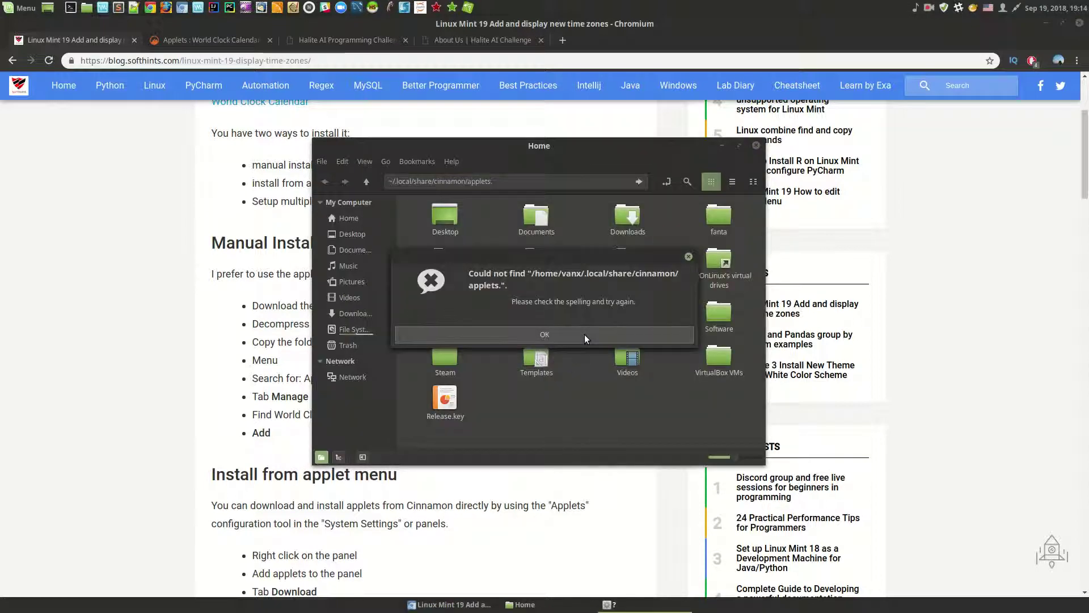
click(583, 336)
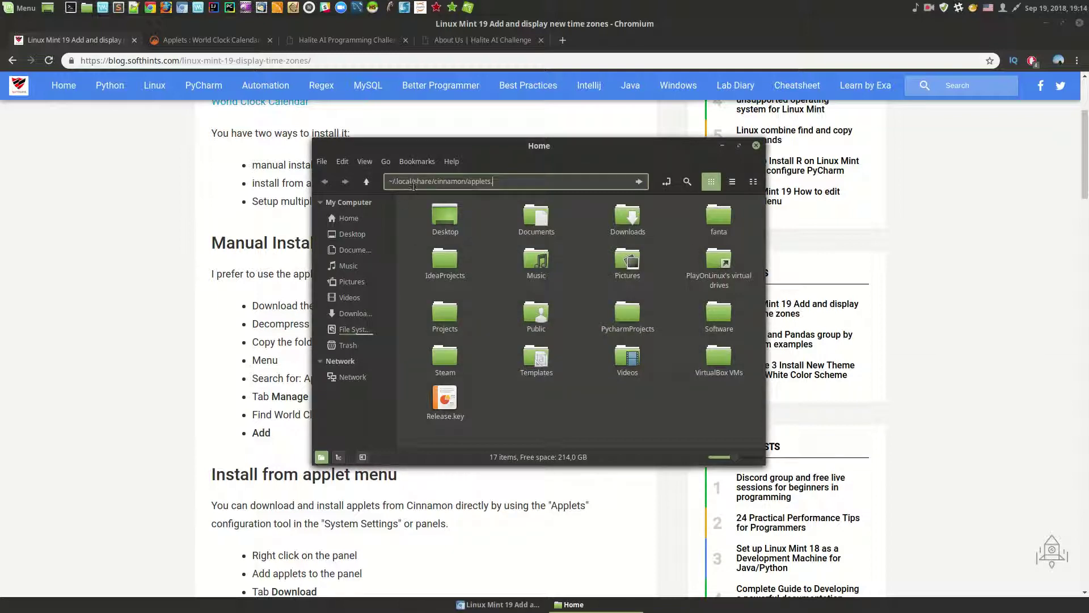
key(Return)
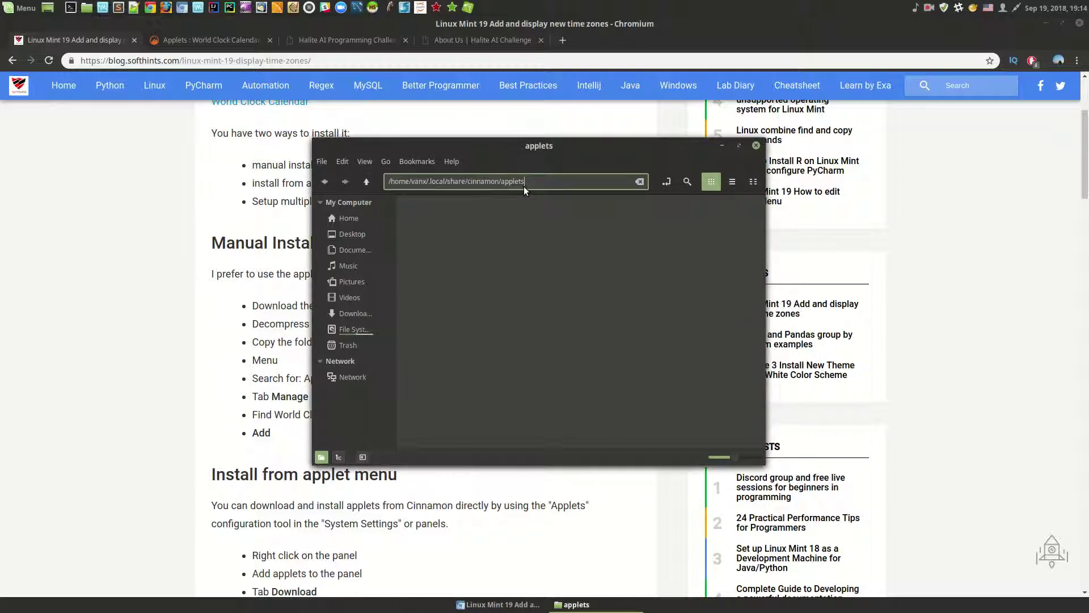
double_click(444, 217)
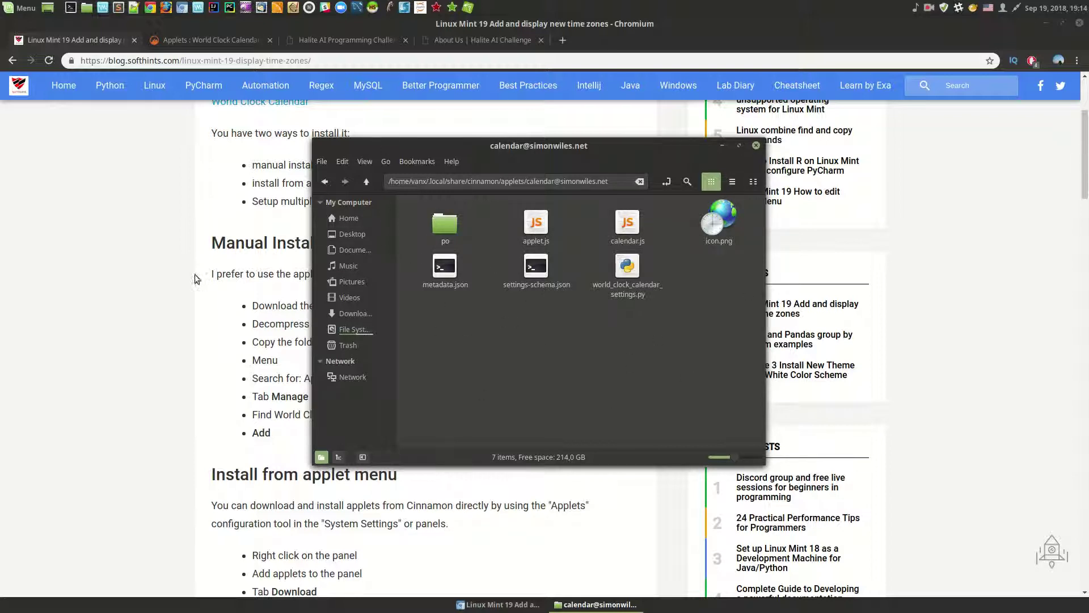
click(187, 295)
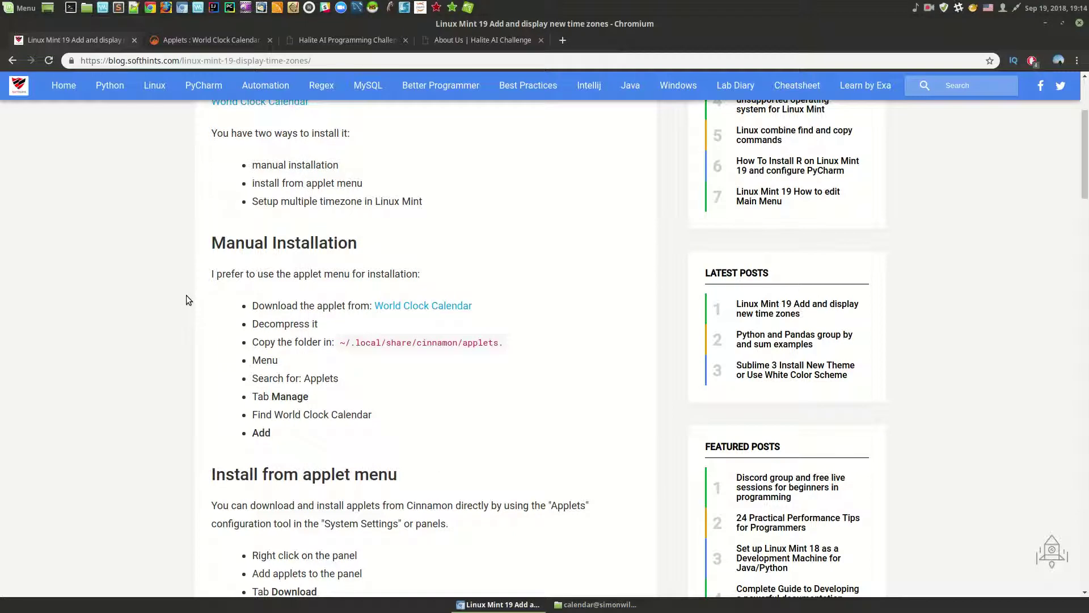